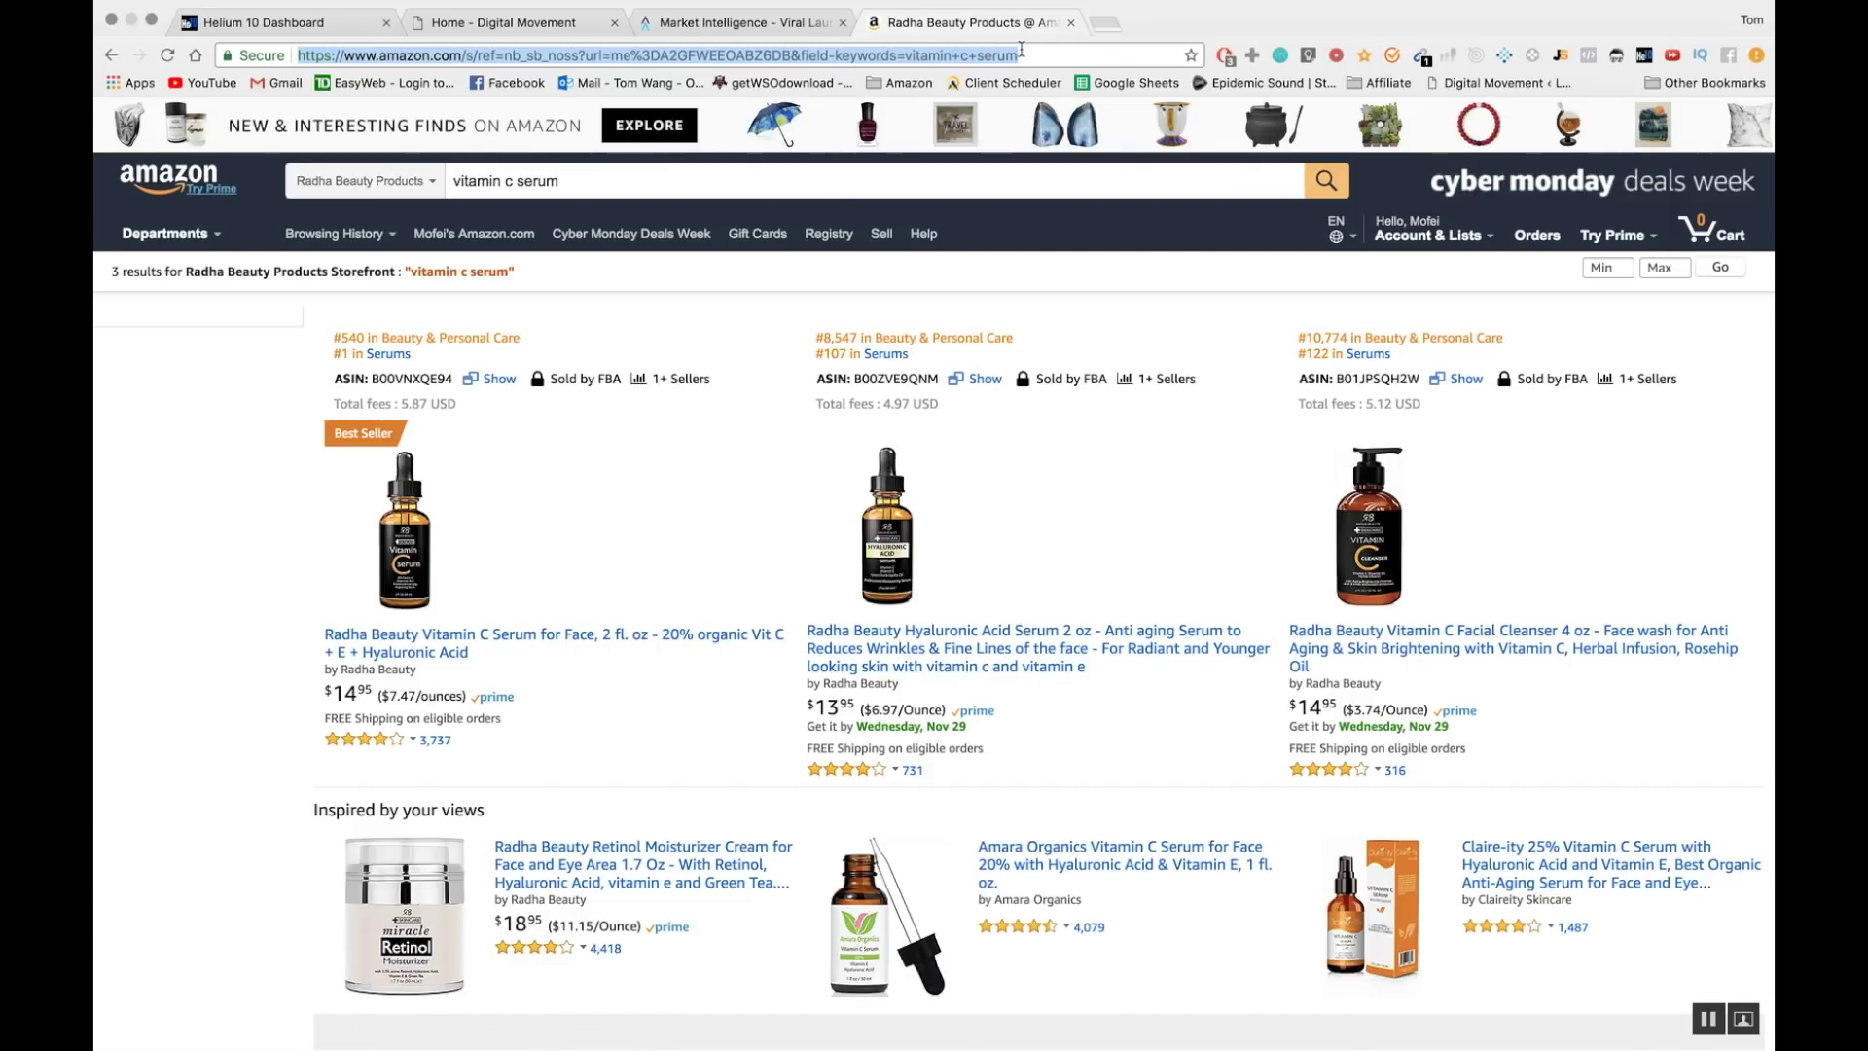
Search the Radha Beauty Products storefront on Amazon for "face serum" and highlight the page's web address.
drag(566, 183, 360, 165)
text(face serum)
key(Return)
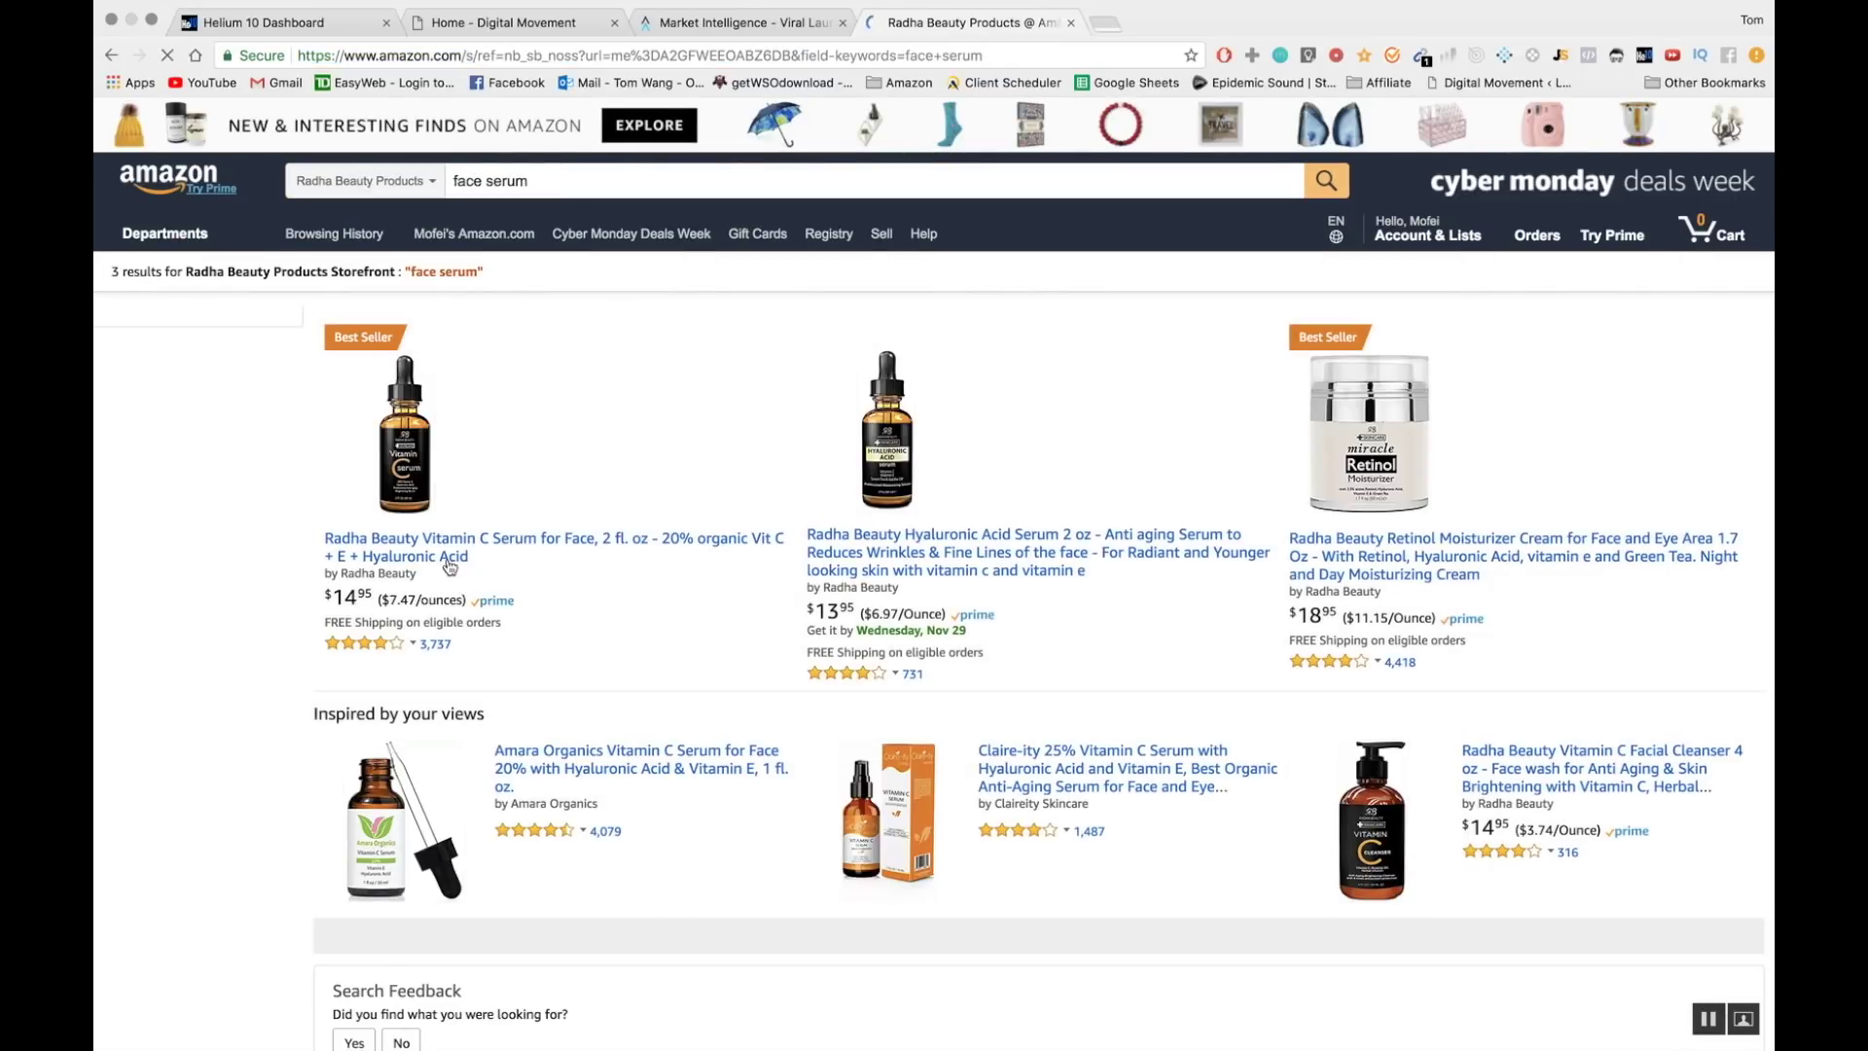
click(775, 68)
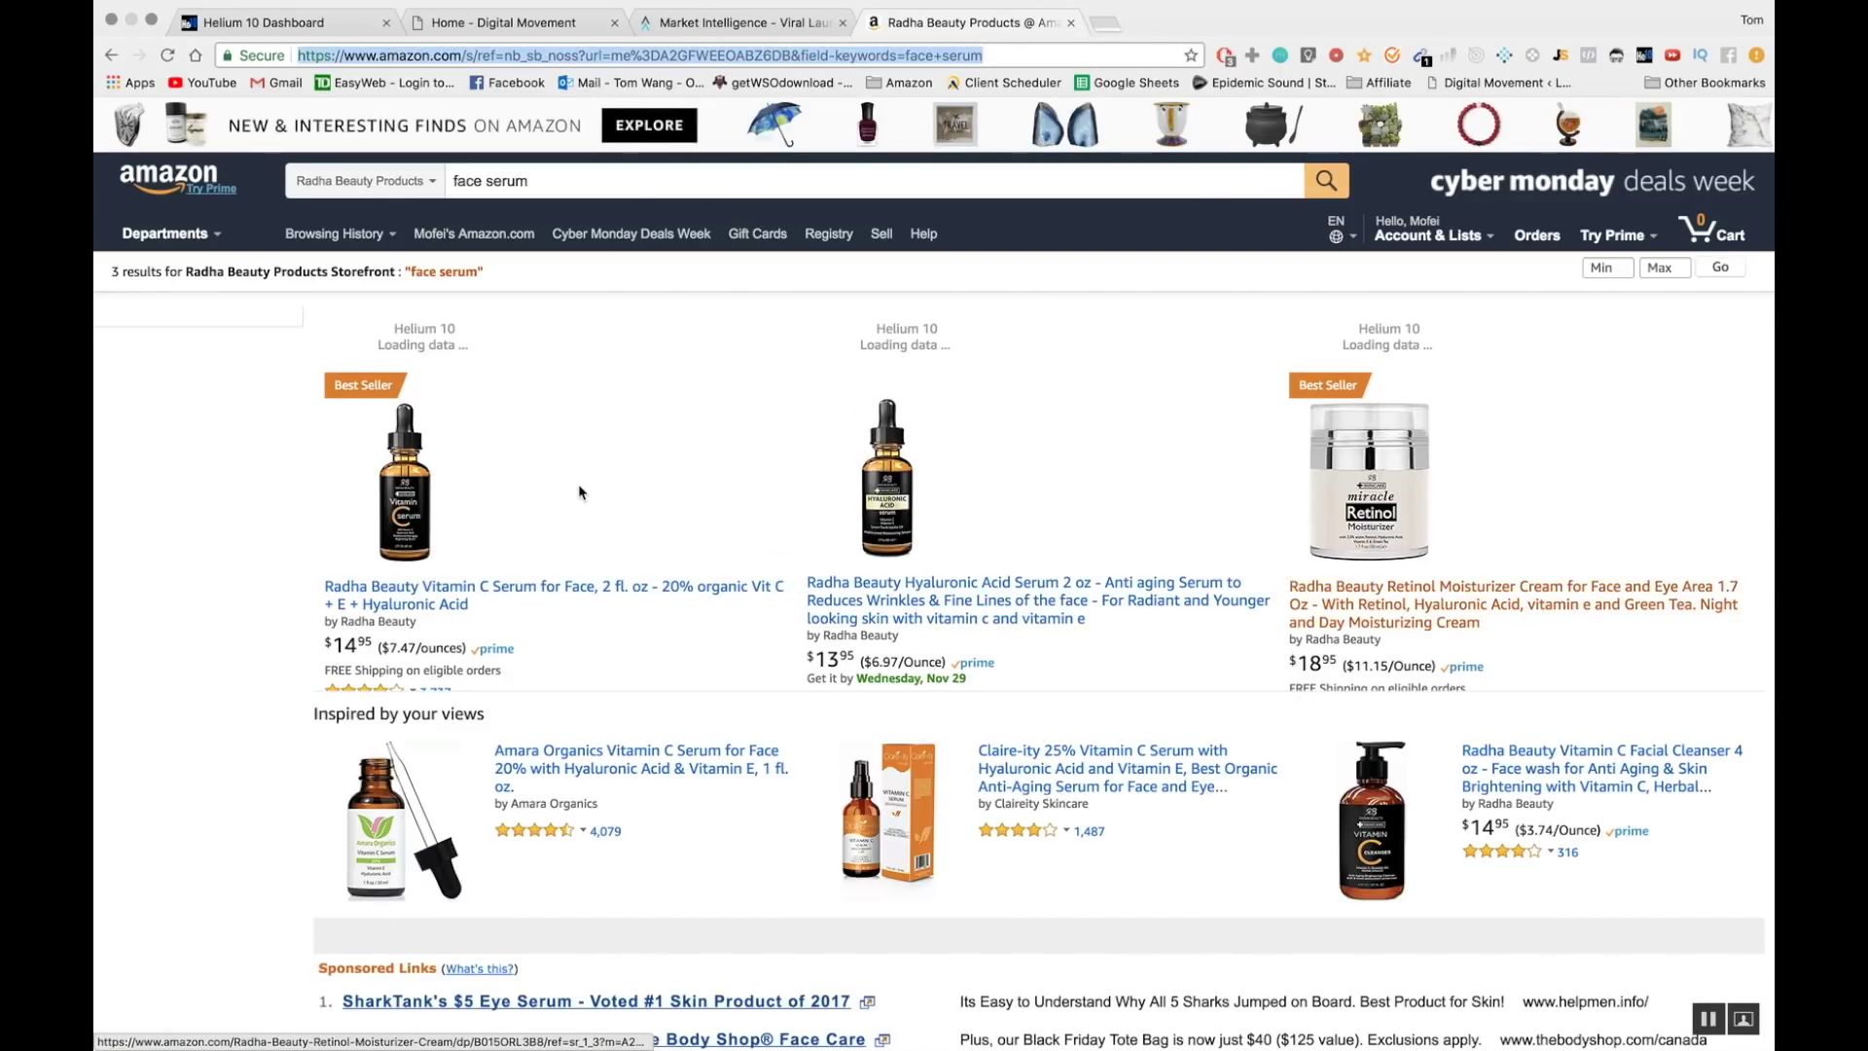
drag(409, 273, 474, 277)
click(474, 277)
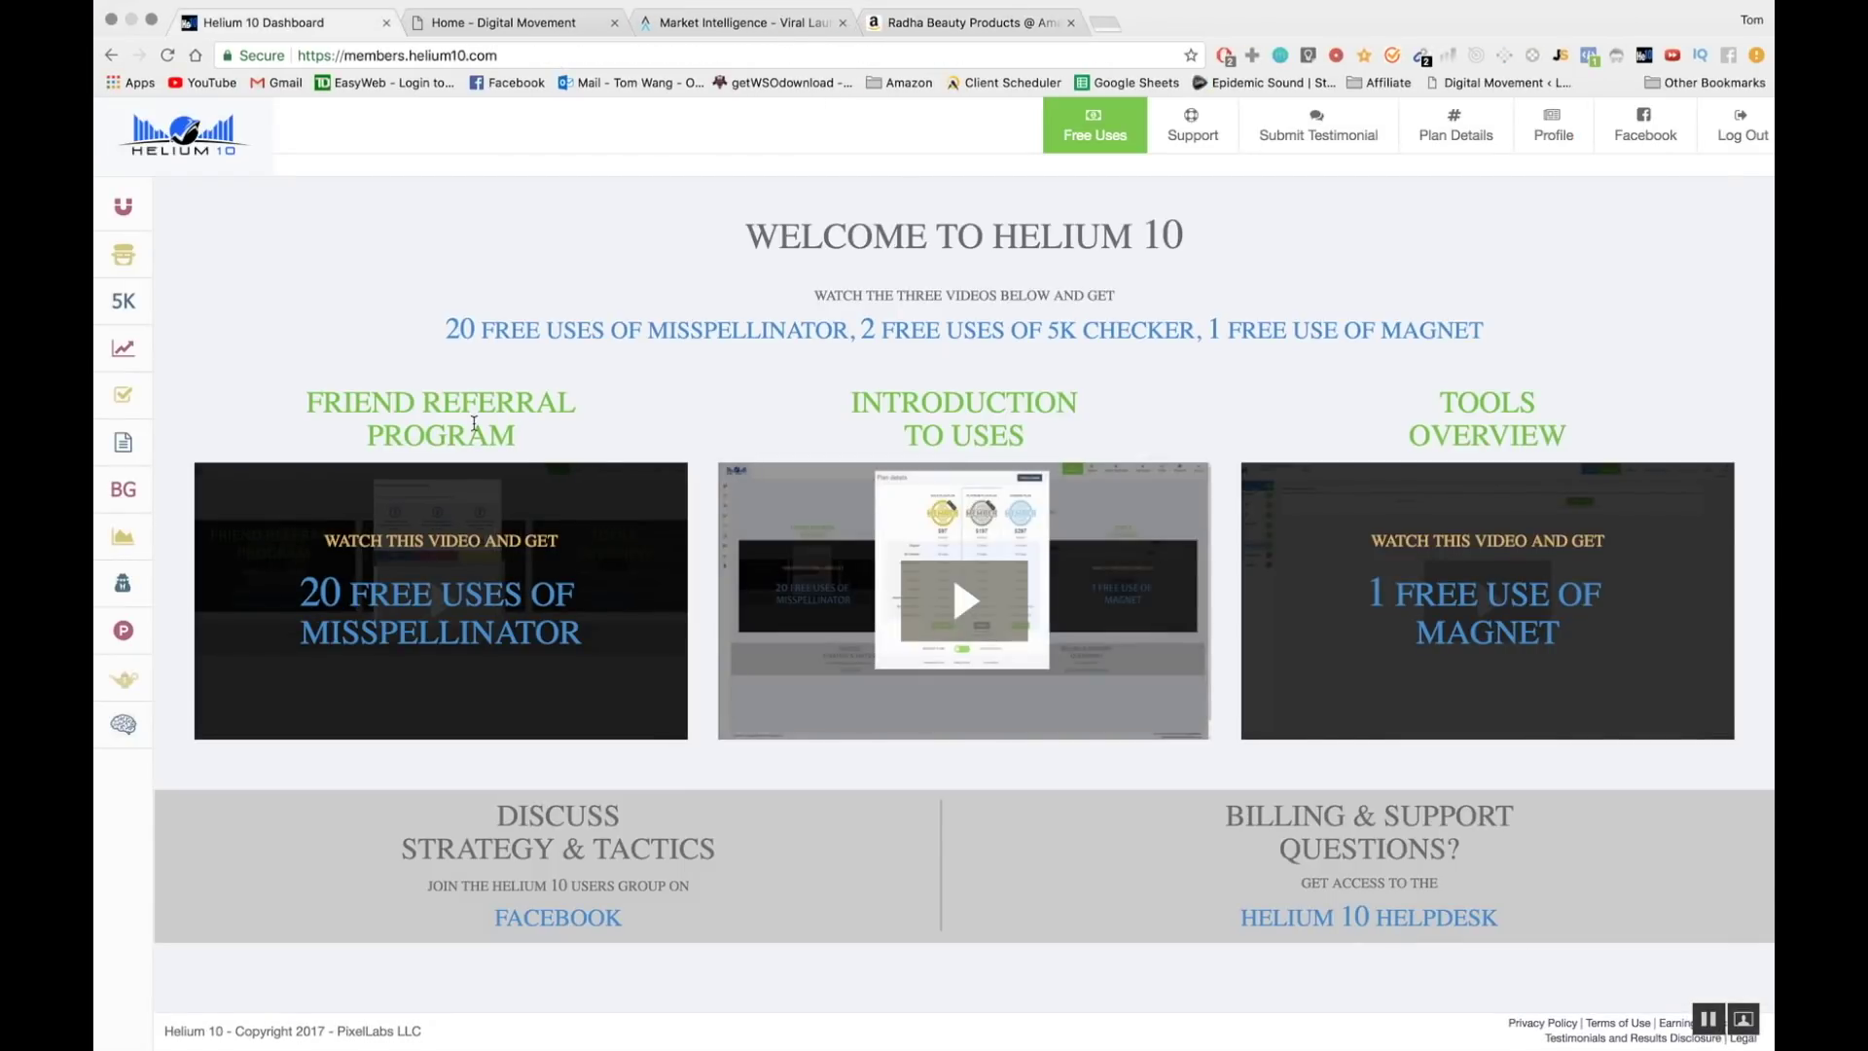
Open the Cerebro reverse ASIN lookup tool and get ready to enter a product ASIN.
click(155, 731)
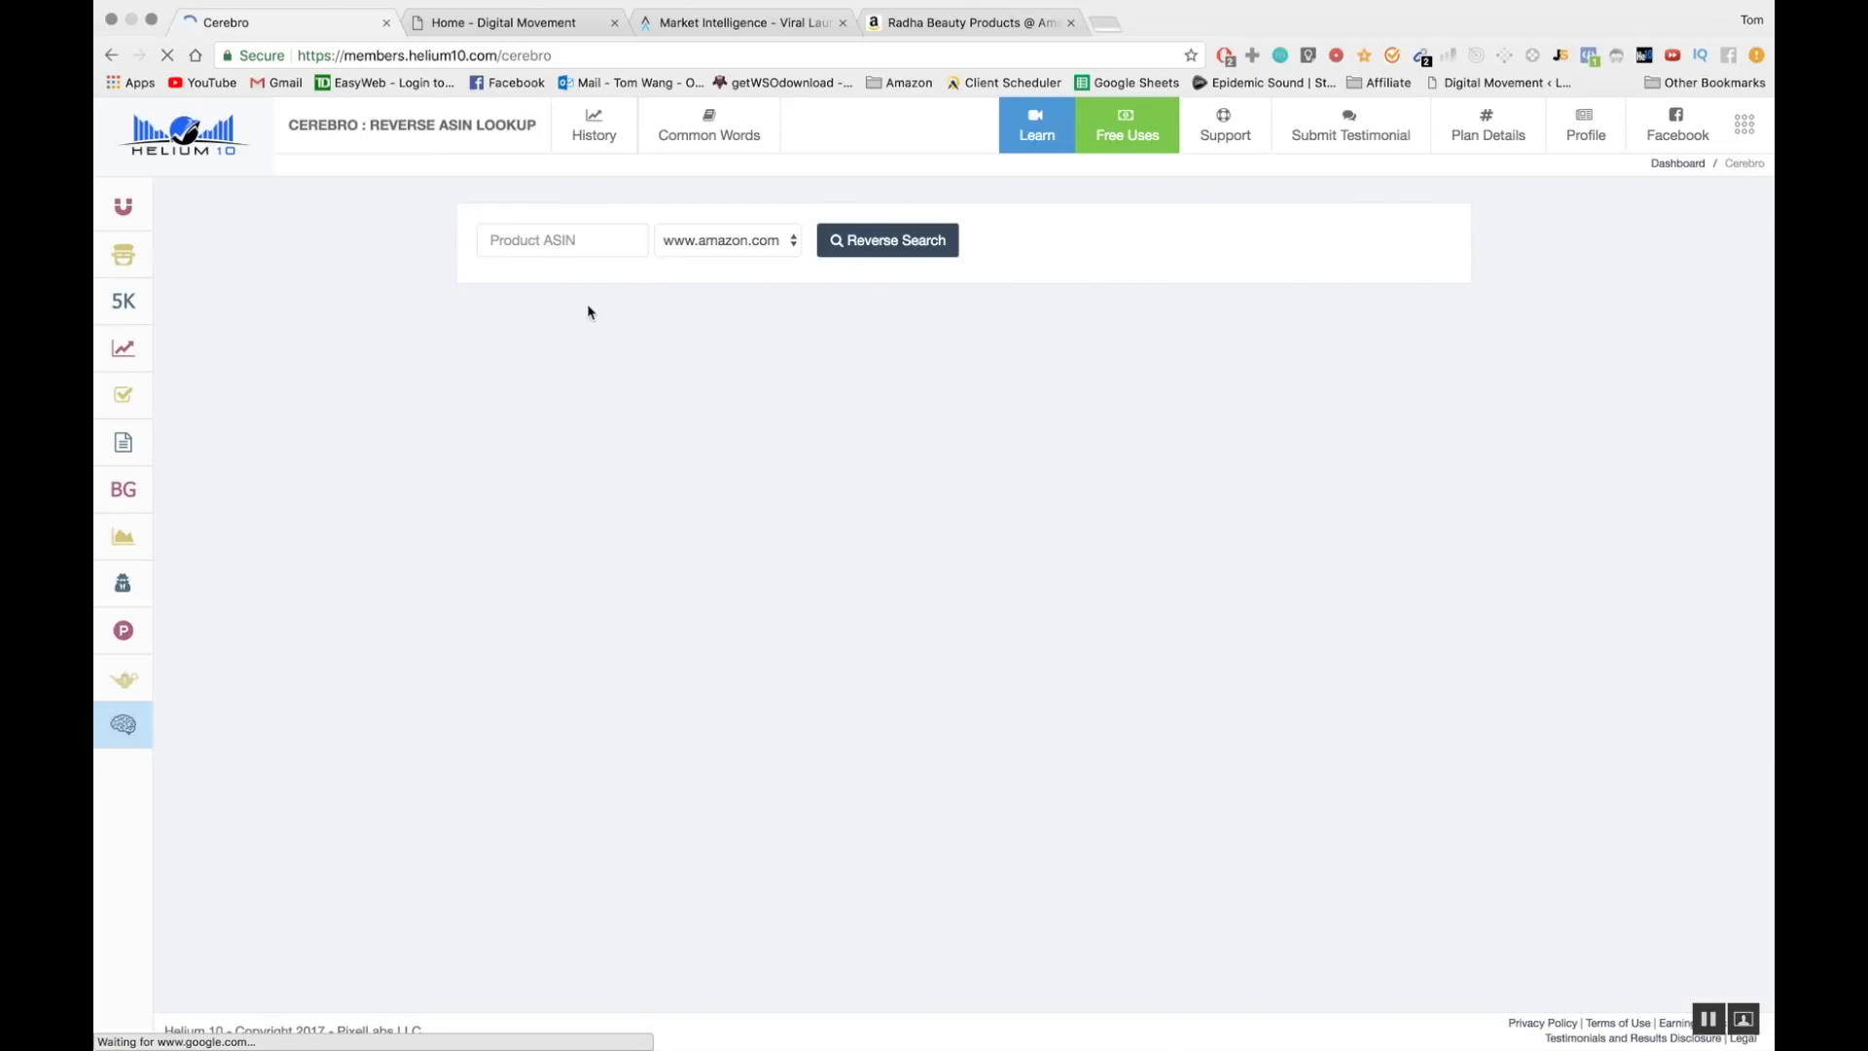
mouse_move(101, 626)
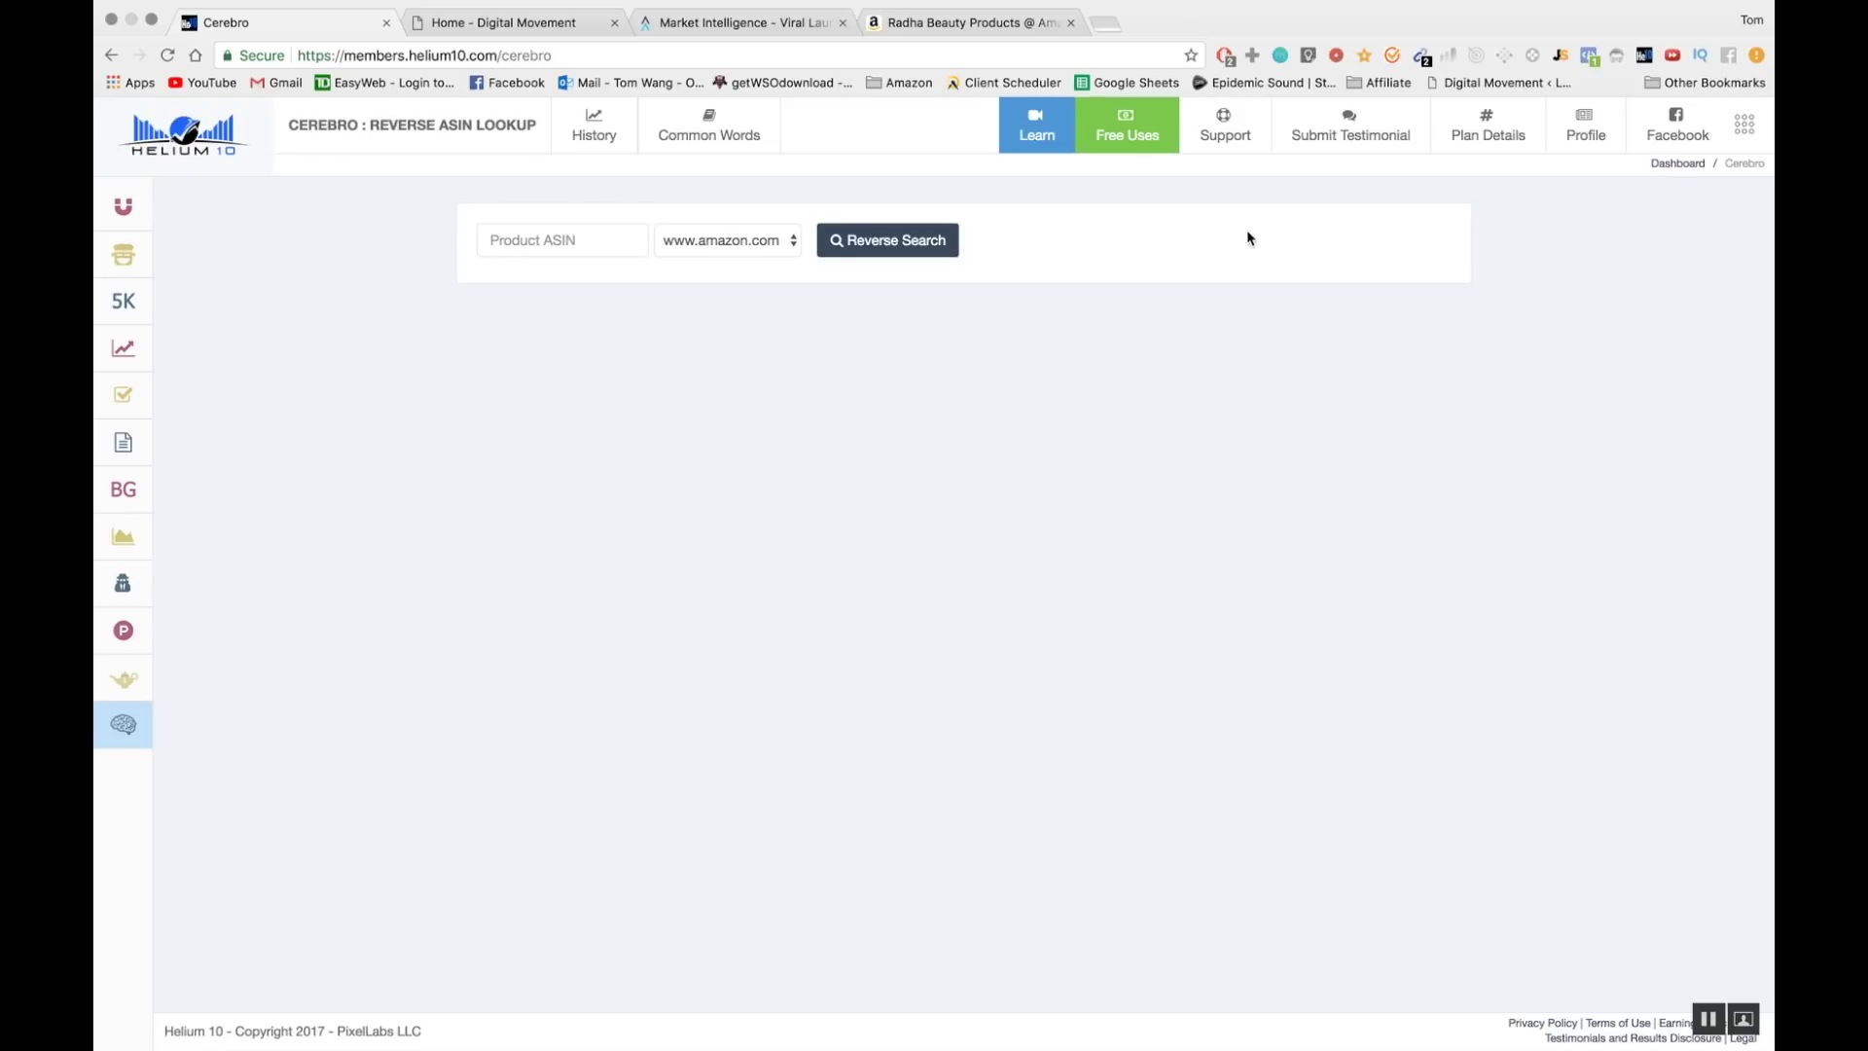
click(533, 239)
Copy the ASIN B00VNXQE94 of the Radha Beauty Vitamin C Serum from Amazon and run a reverse search on it in Cerebro.
click(905, 22)
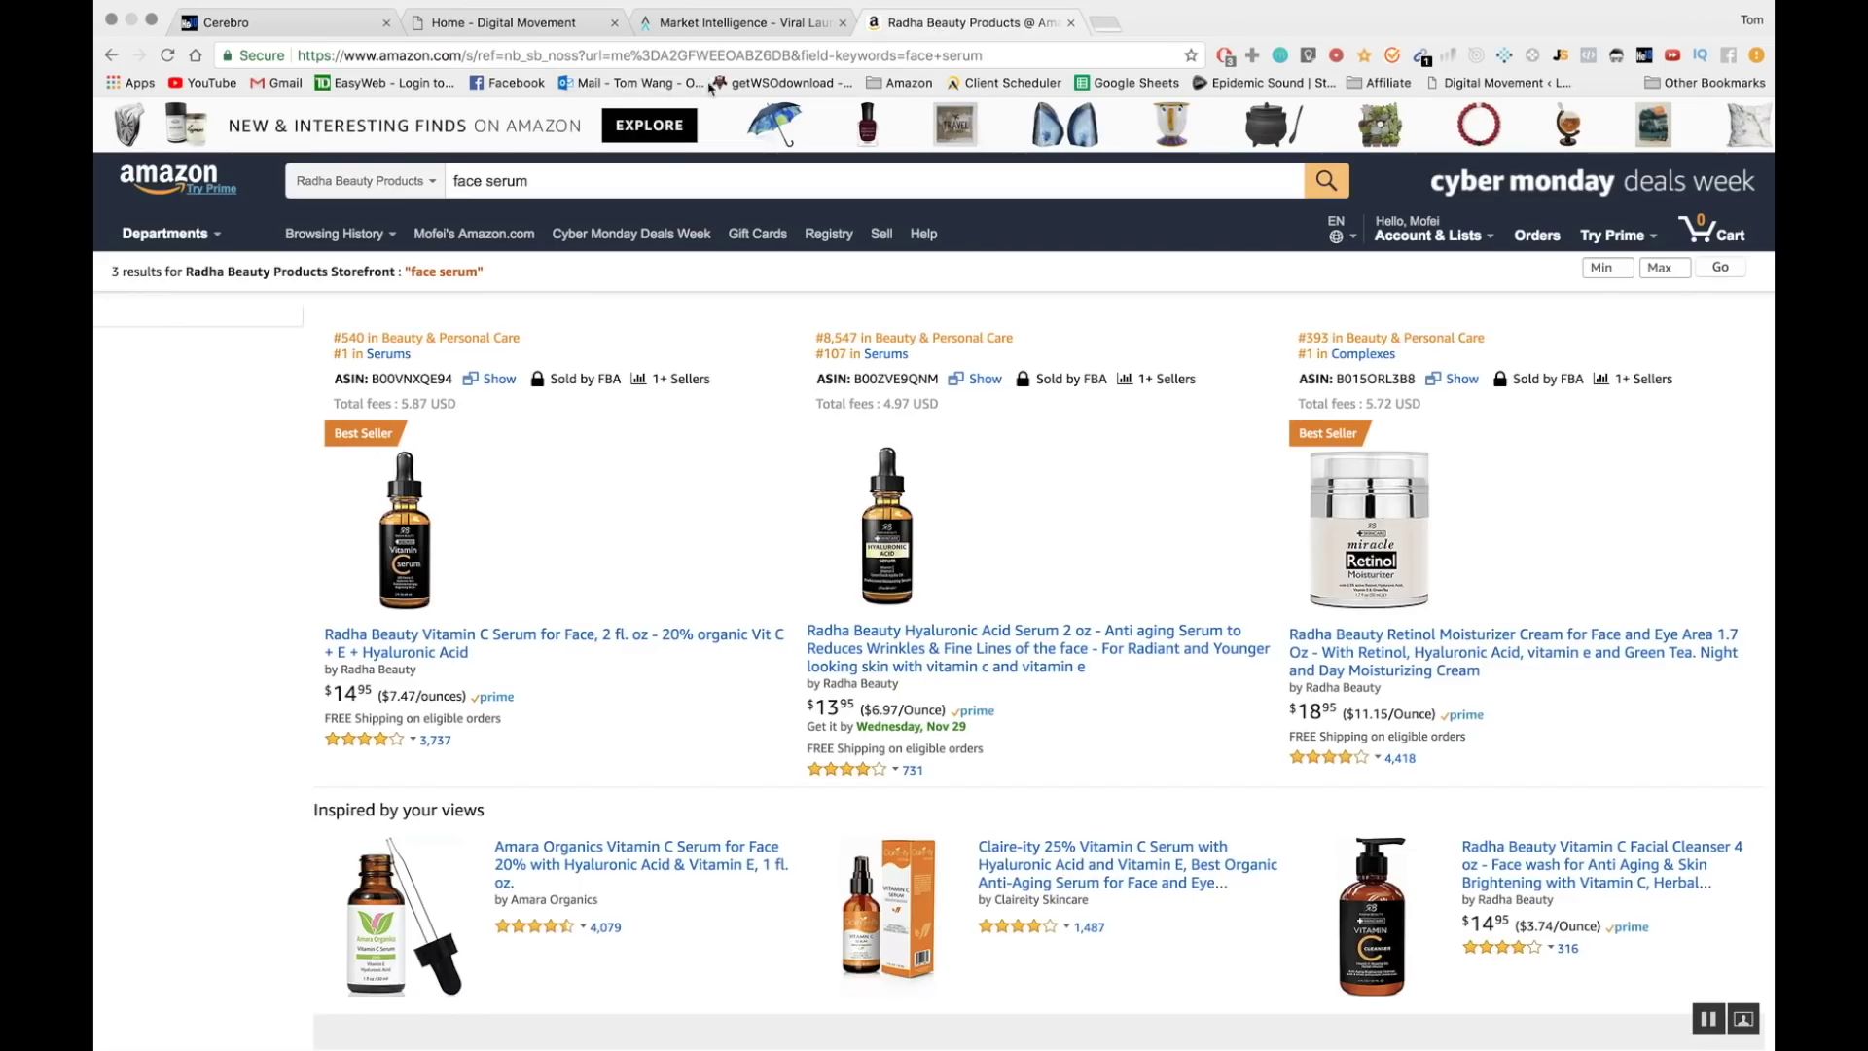
double_click(385, 379)
key(super+c)
click(292, 22)
click(588, 252)
key(super+v)
click(890, 245)
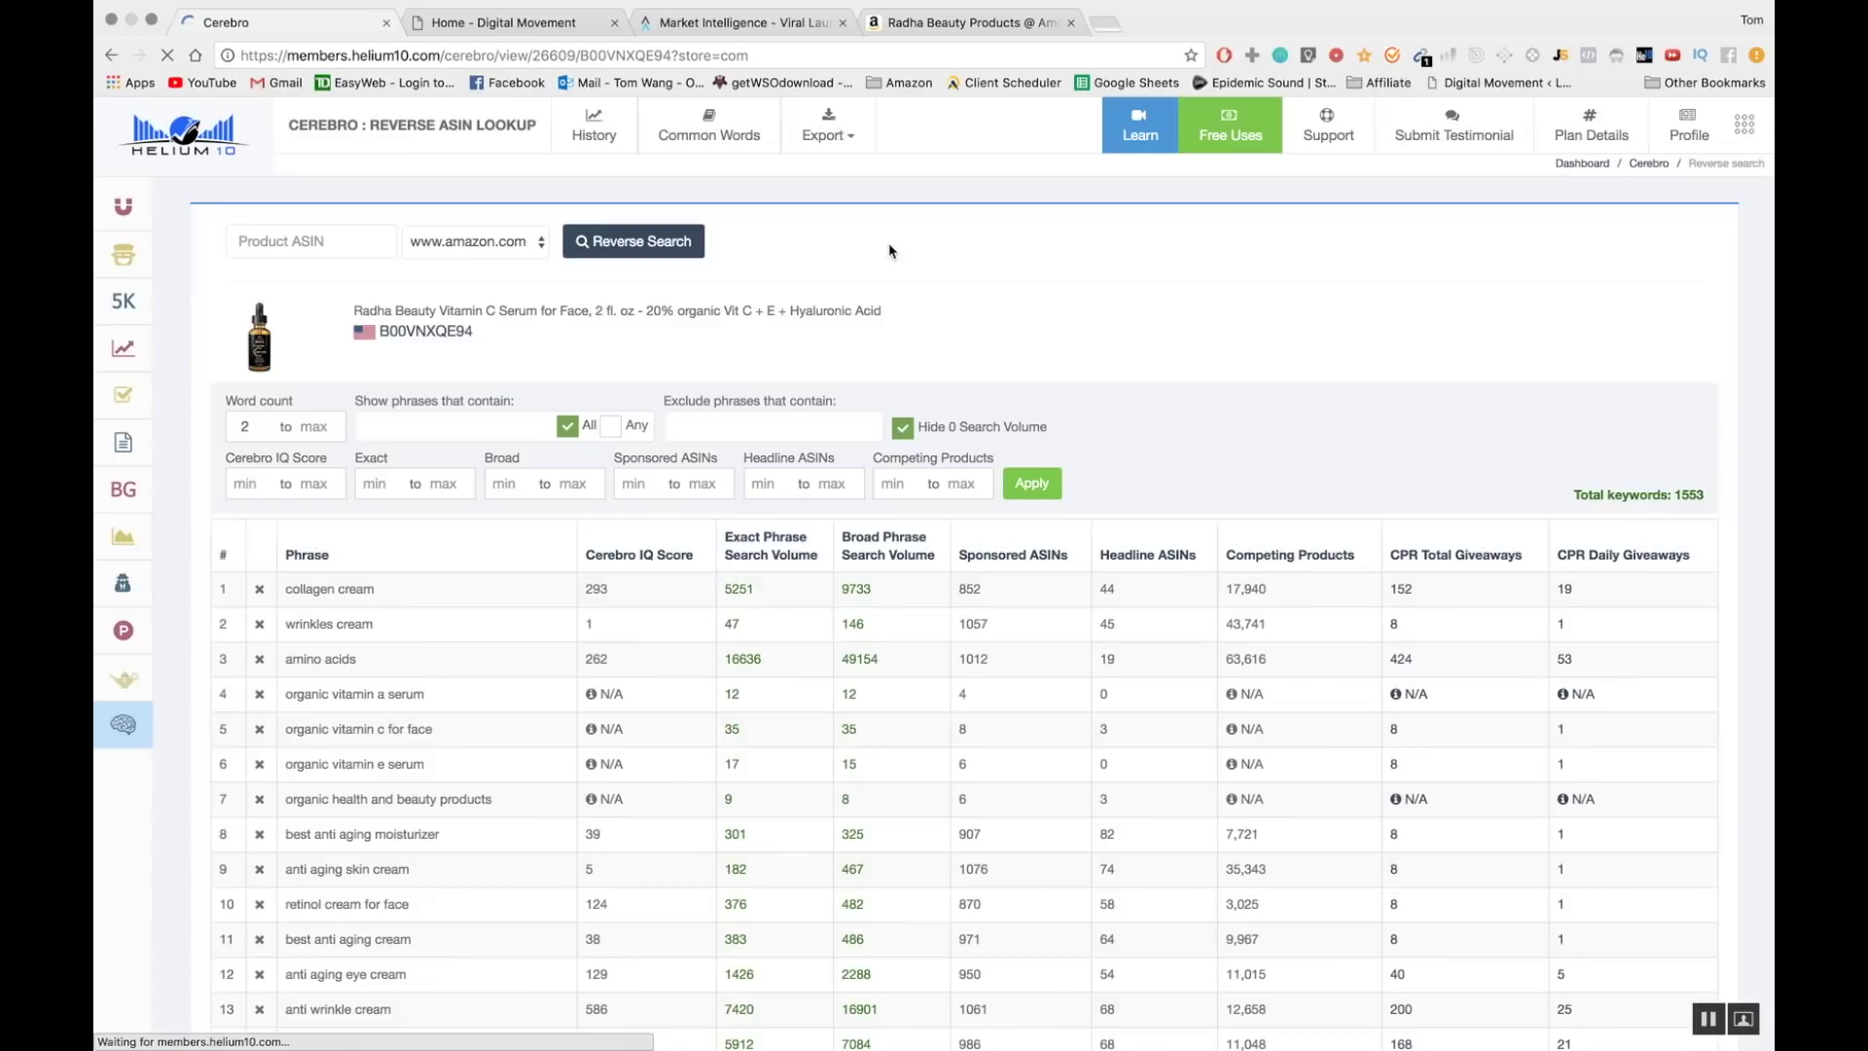
Sort the keyword results by Exact Phrase Search Volume, highest first.
click(769, 549)
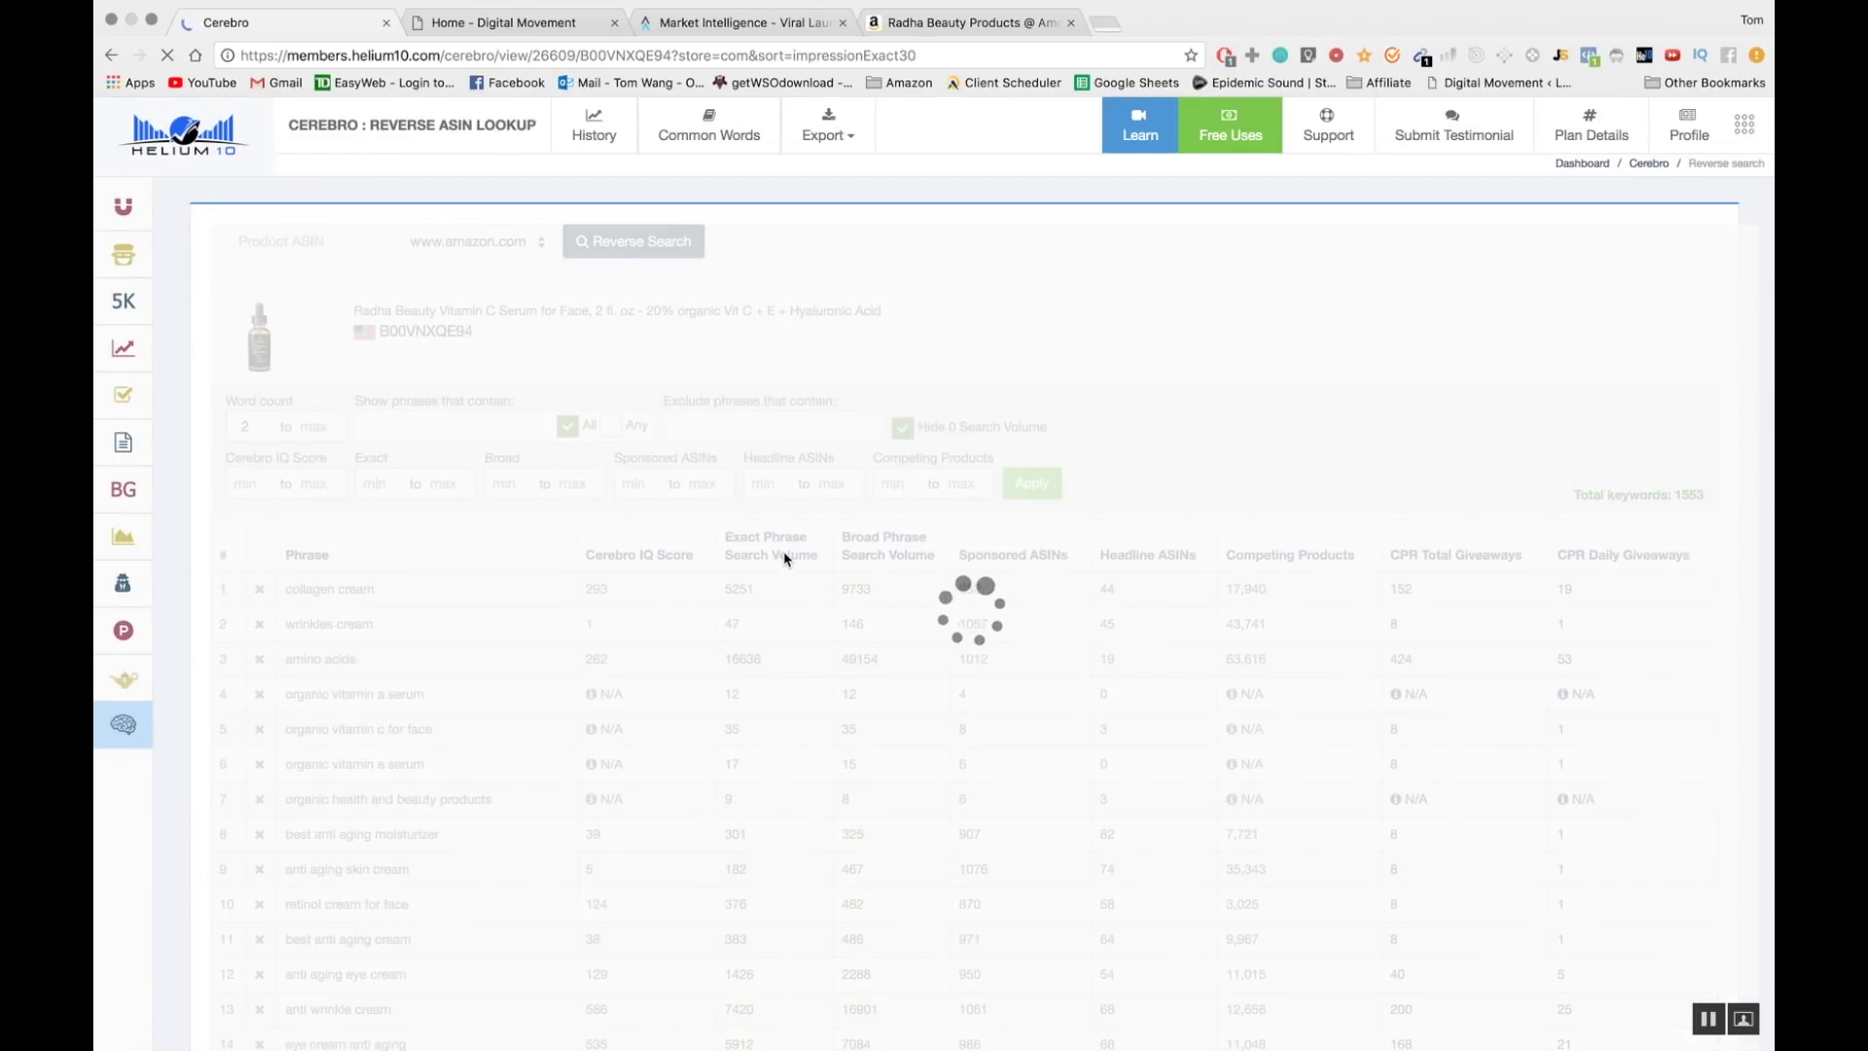
click(794, 553)
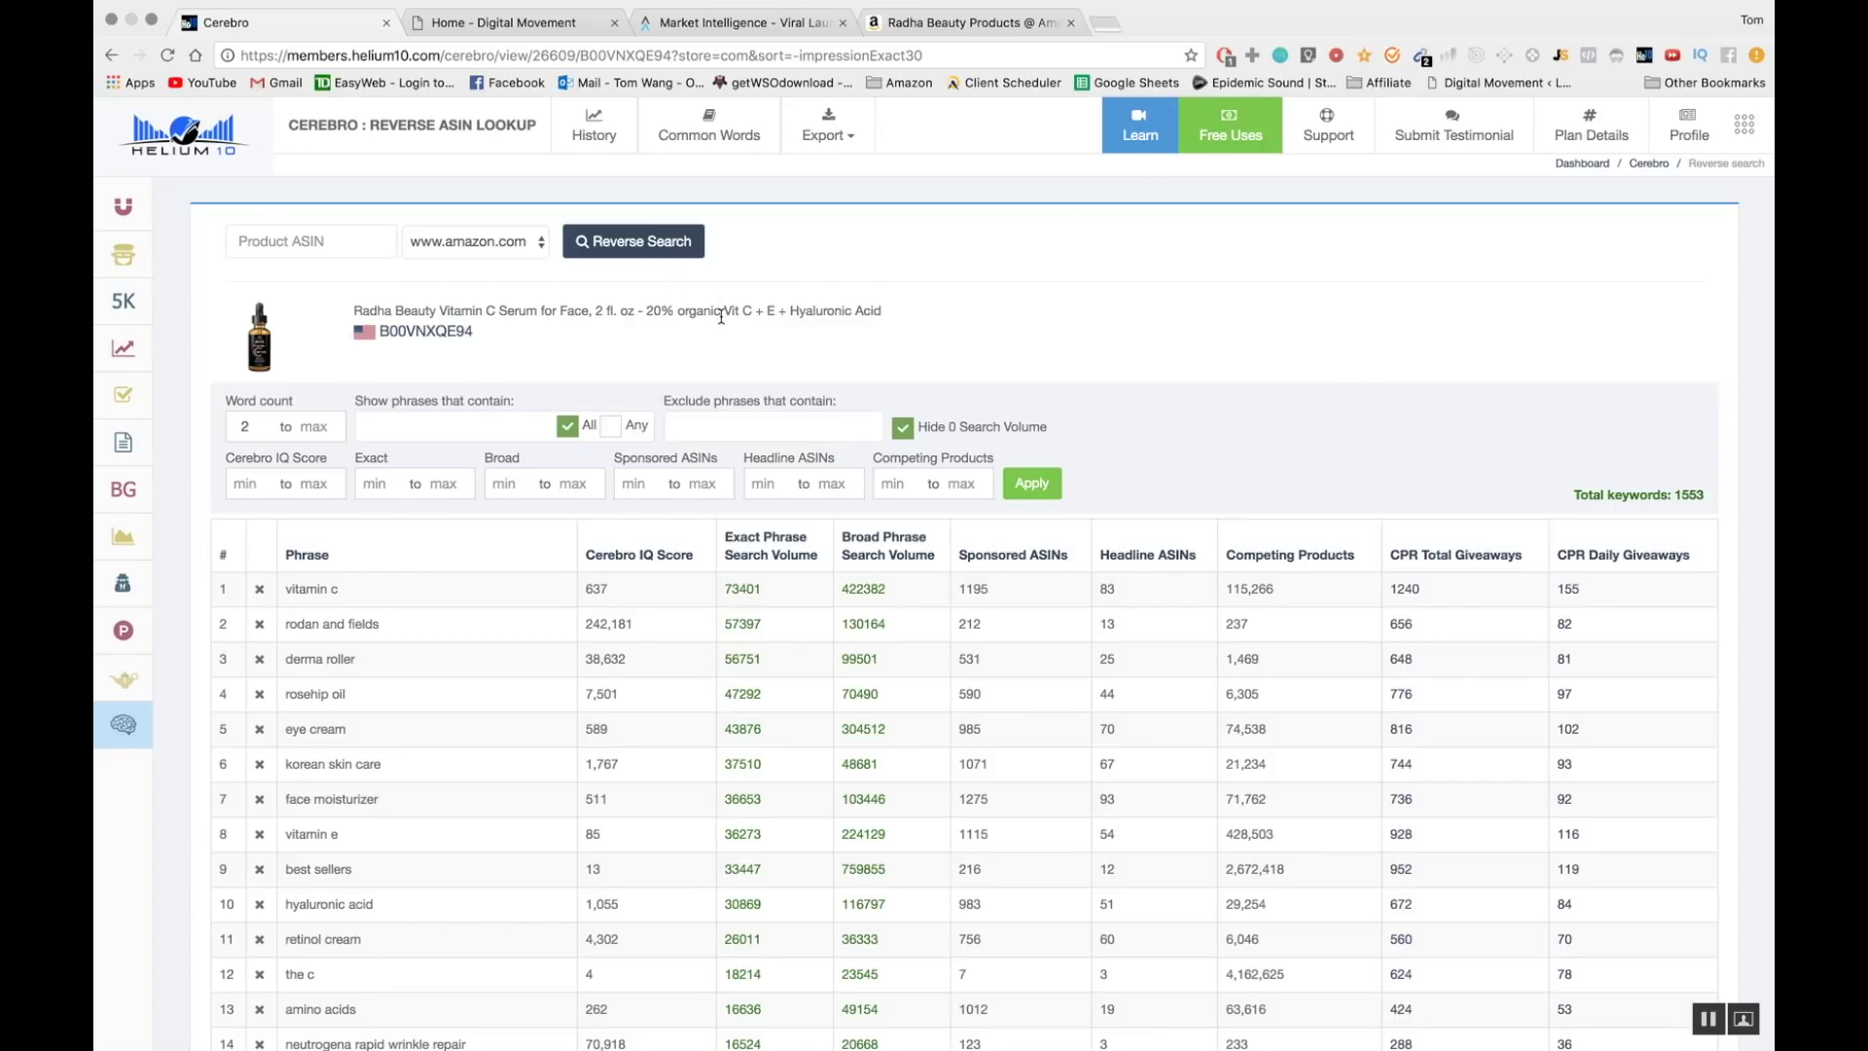
Examine the highest-volume phrases for their relevance to the serum and highlight the phrase "face serum".
scroll(720, 316, down, 5)
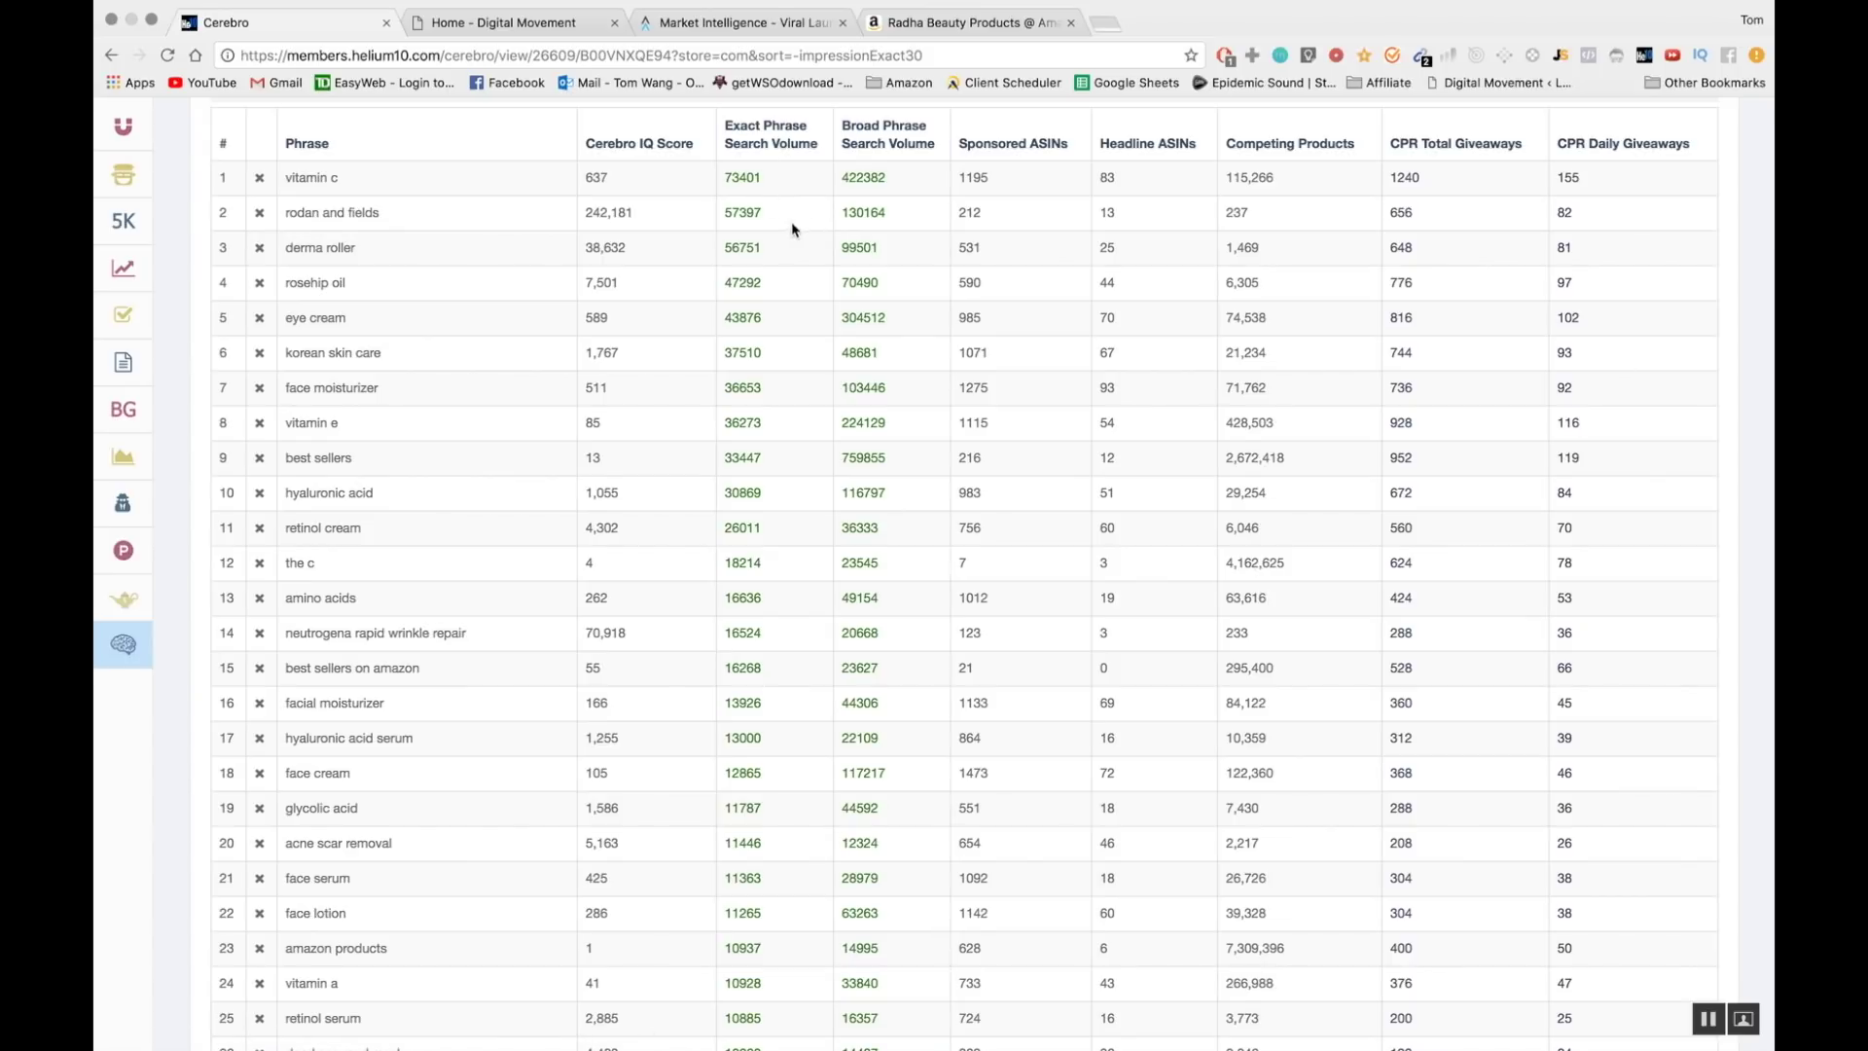
scroll(533, 441, up, 1)
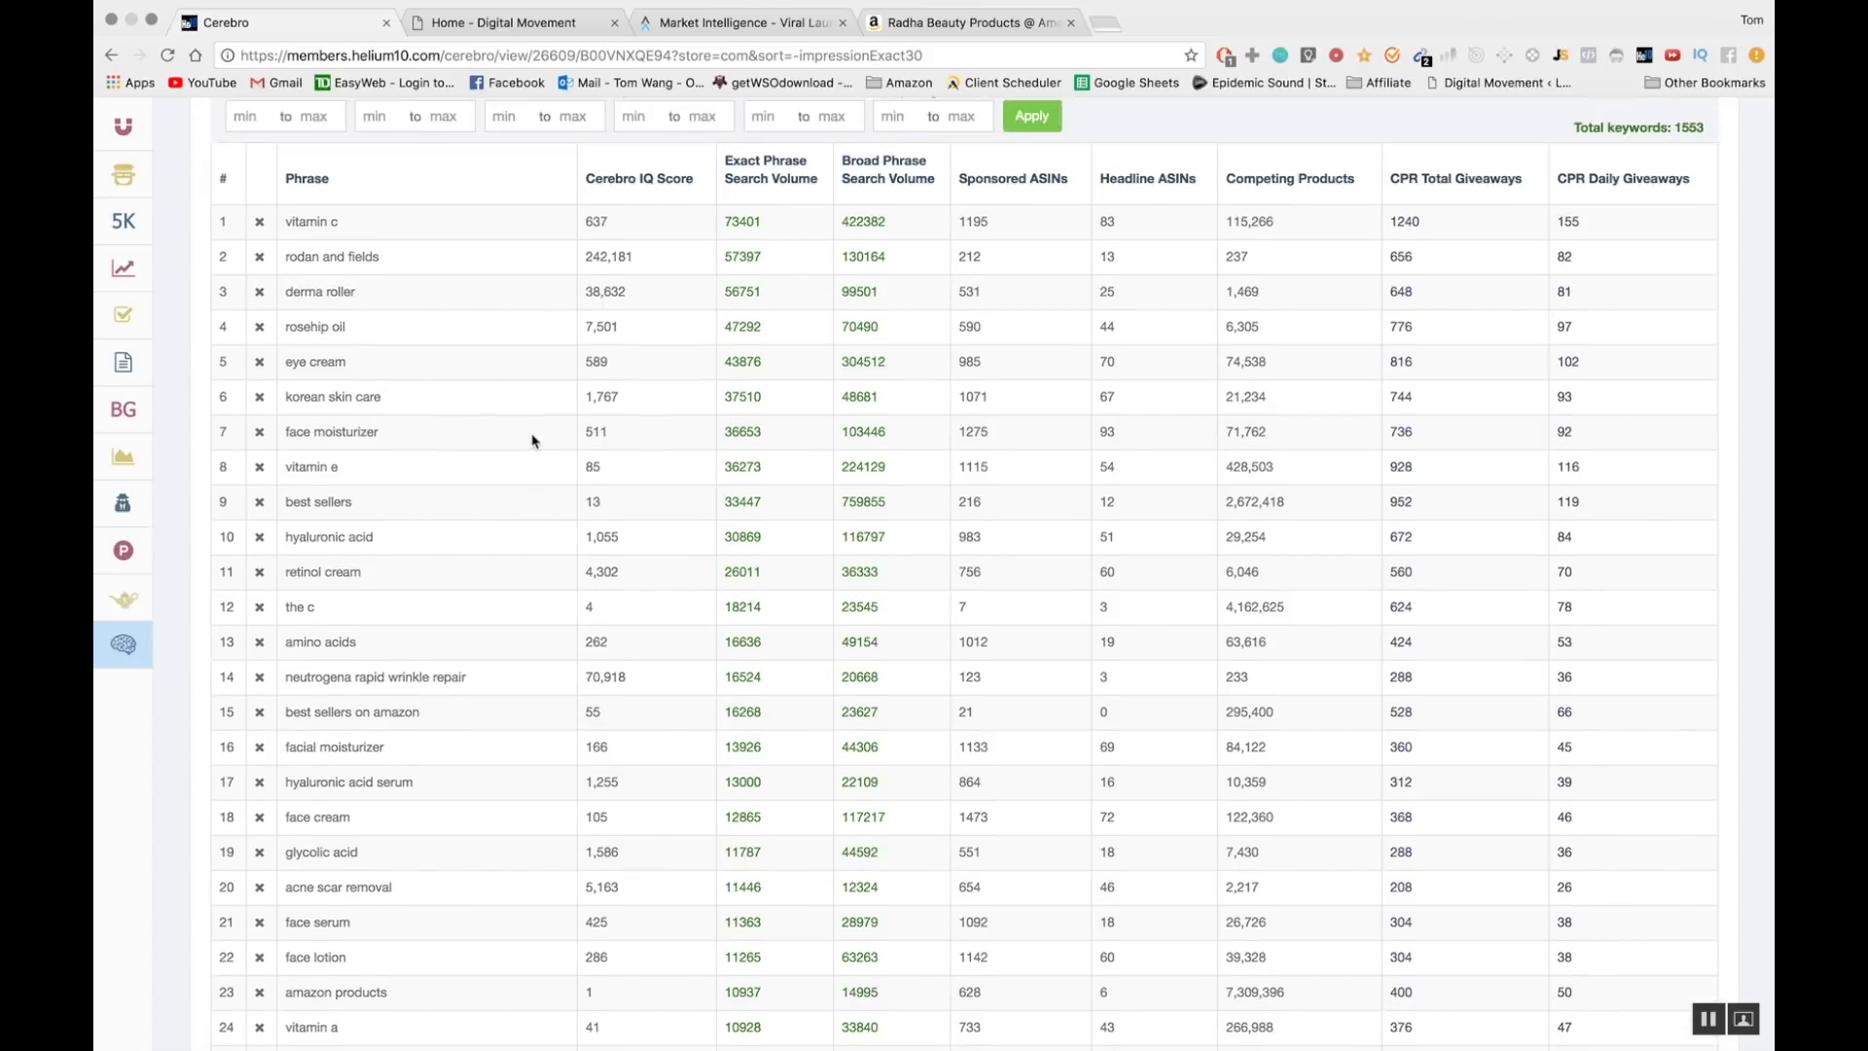
triple_click(325, 584)
scroll(651, 516, up, 4)
scroll(651, 516, down, 8)
triple_click(318, 477)
scroll(514, 447, up, 8)
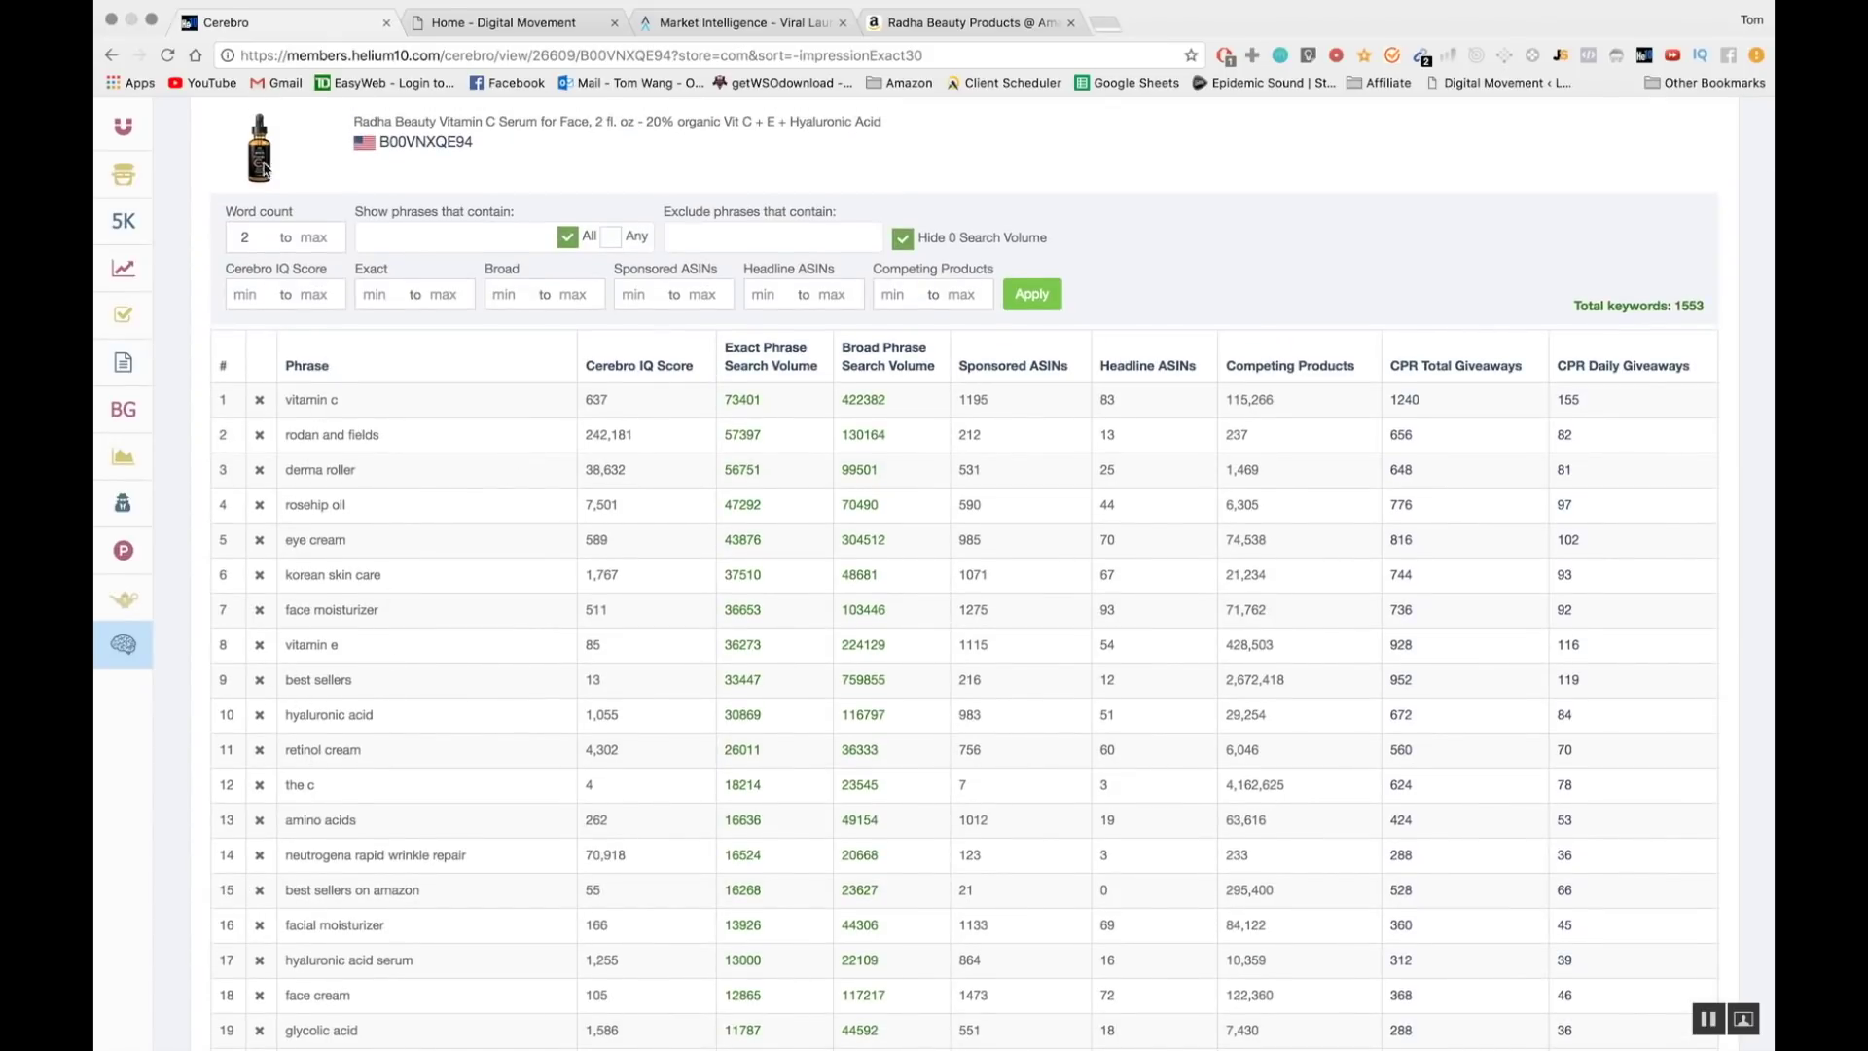
scroll(355, 747, down, 3)
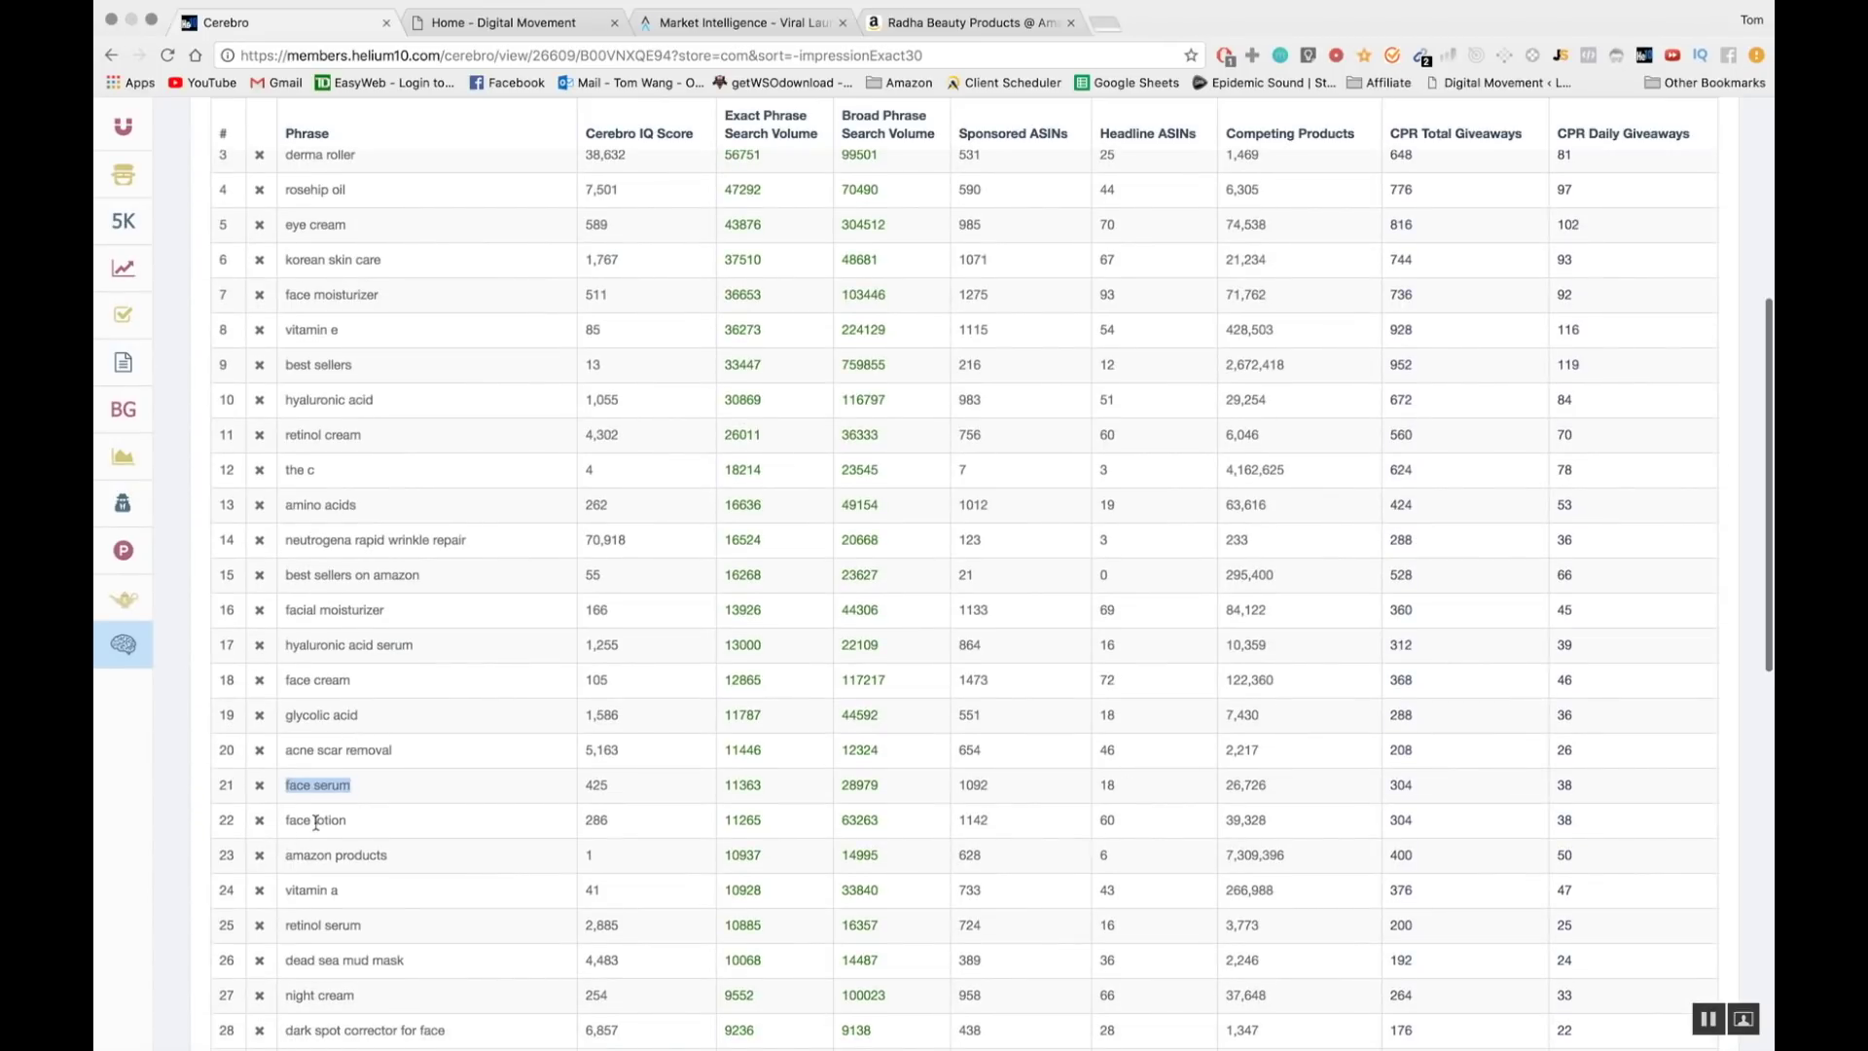
triple_click(311, 789)
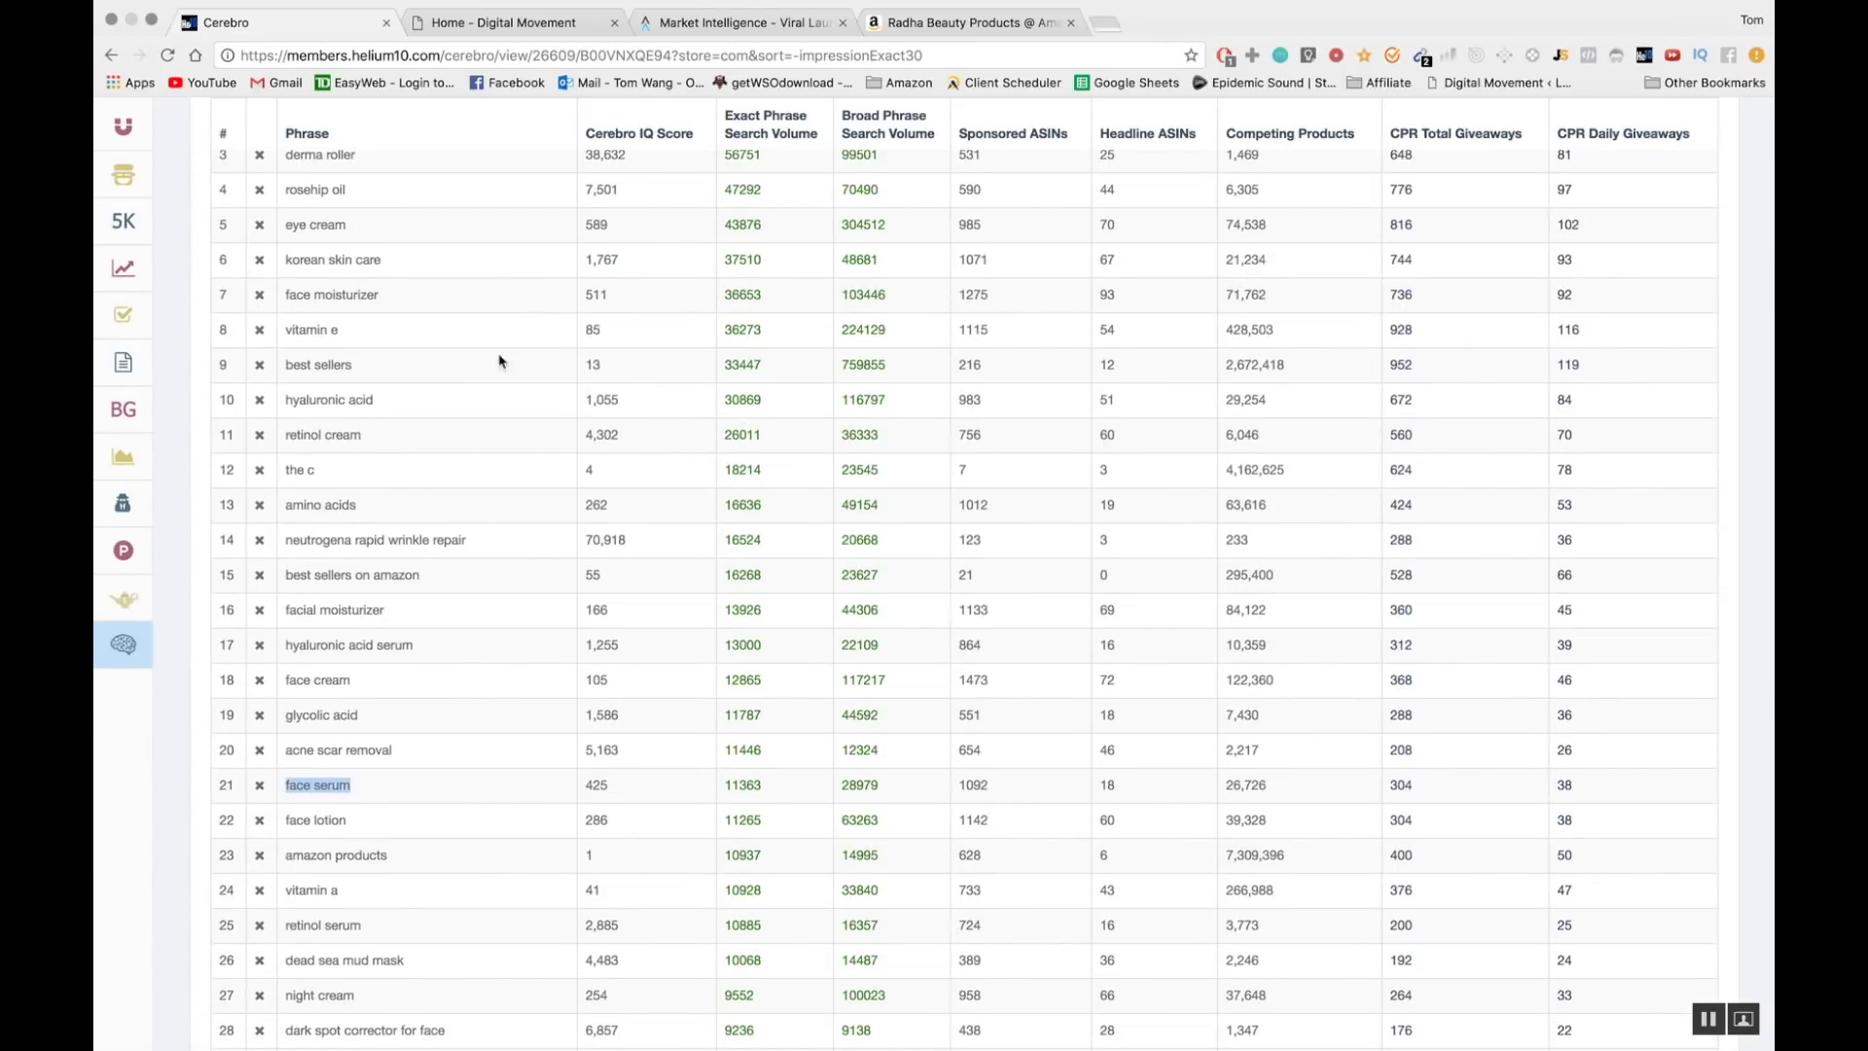
Check the "face serum" row's exact search volume, sponsored ASINs, headline ASINs and competing products.
double_click(748, 785)
double_click(977, 782)
click(1120, 793)
double_click(1108, 782)
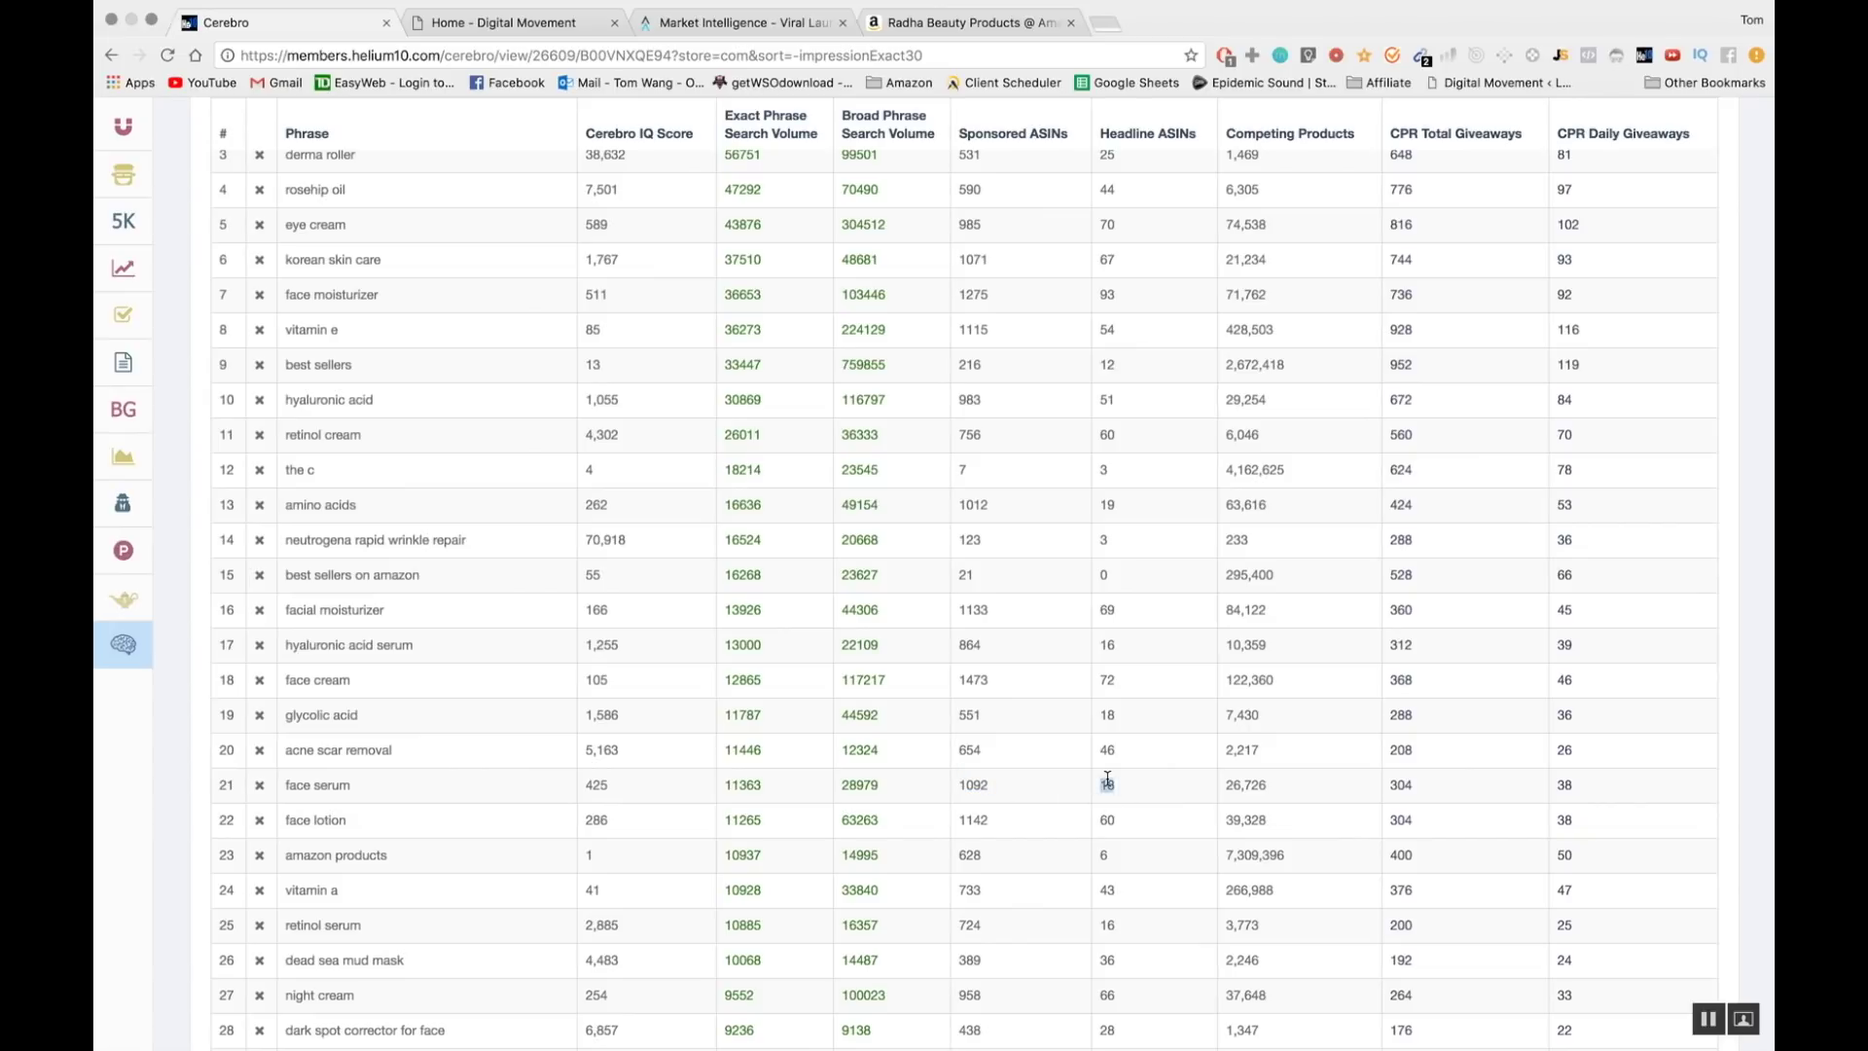
double_click(1261, 785)
triple_click(331, 784)
Look through the rest of the first results page for related phrases, highlighting "serum for face" and "facial serum".
scroll(931, 759, down, 3)
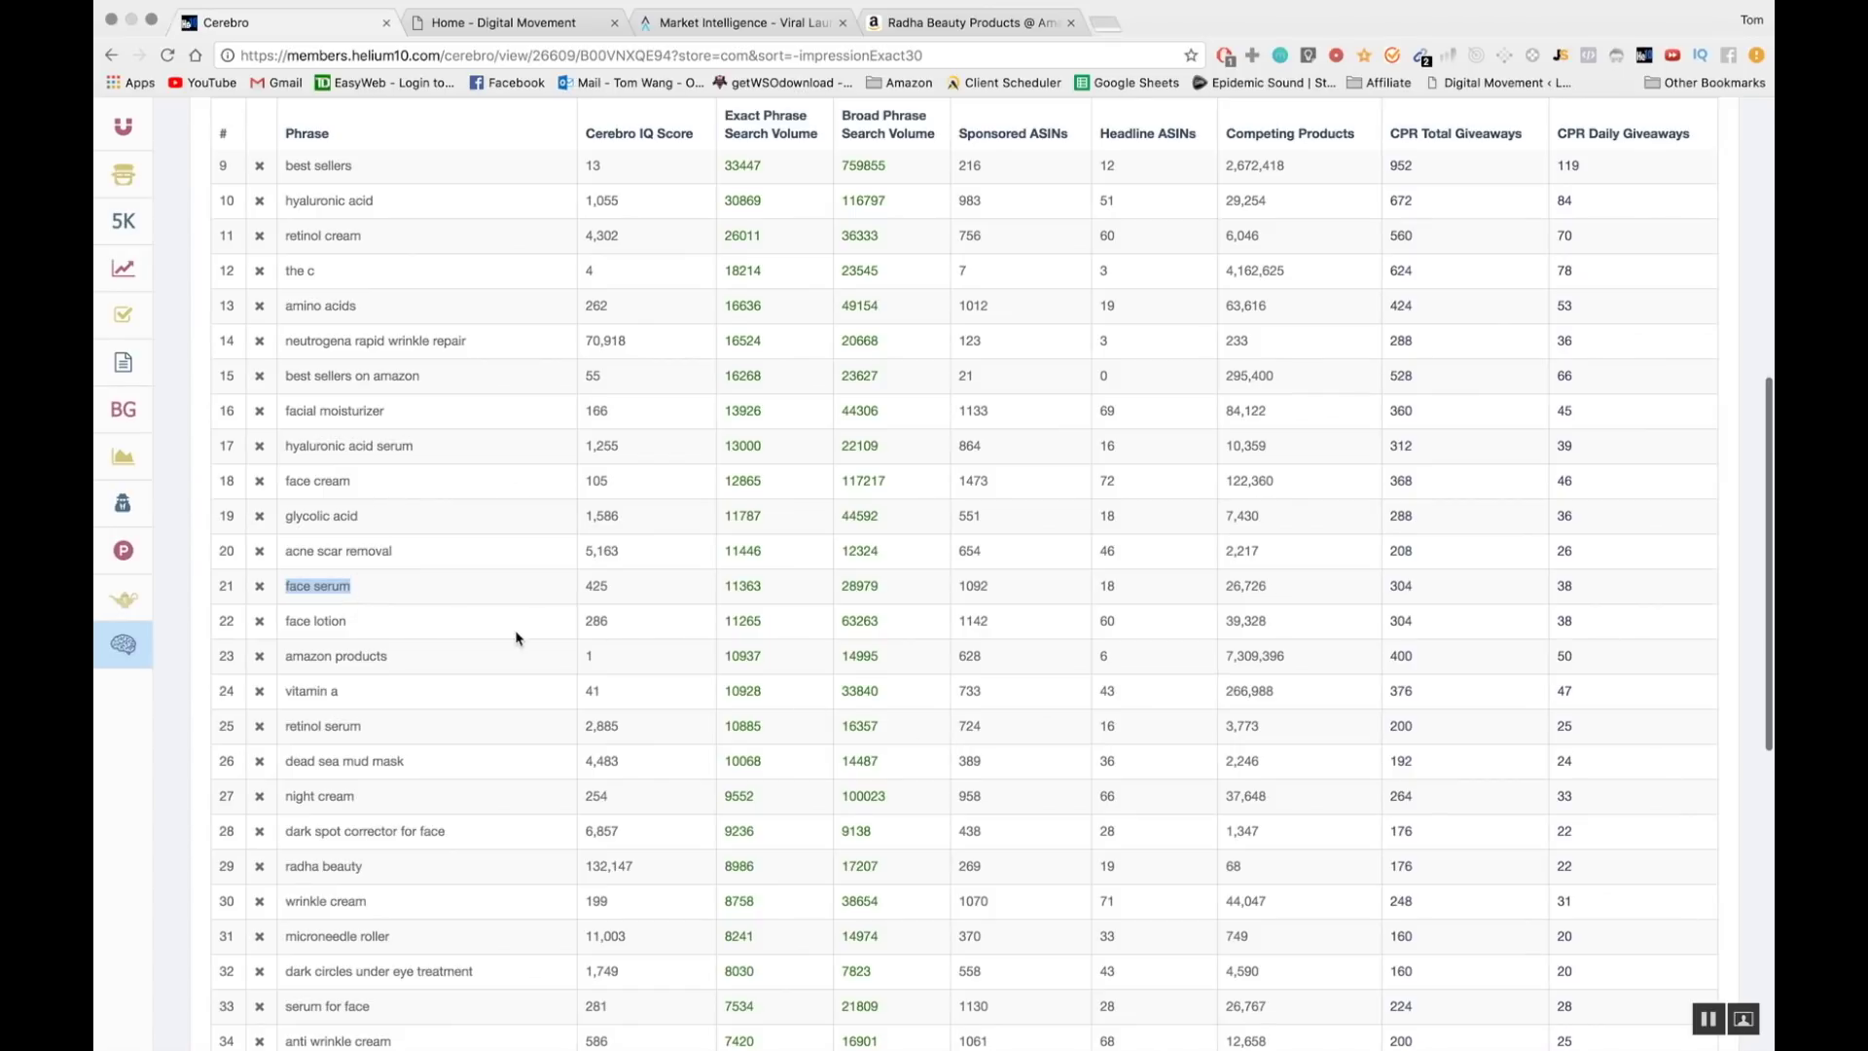
scroll(516, 637, up, 5)
scroll(494, 672, down, 4)
scroll(493, 671, down, 4)
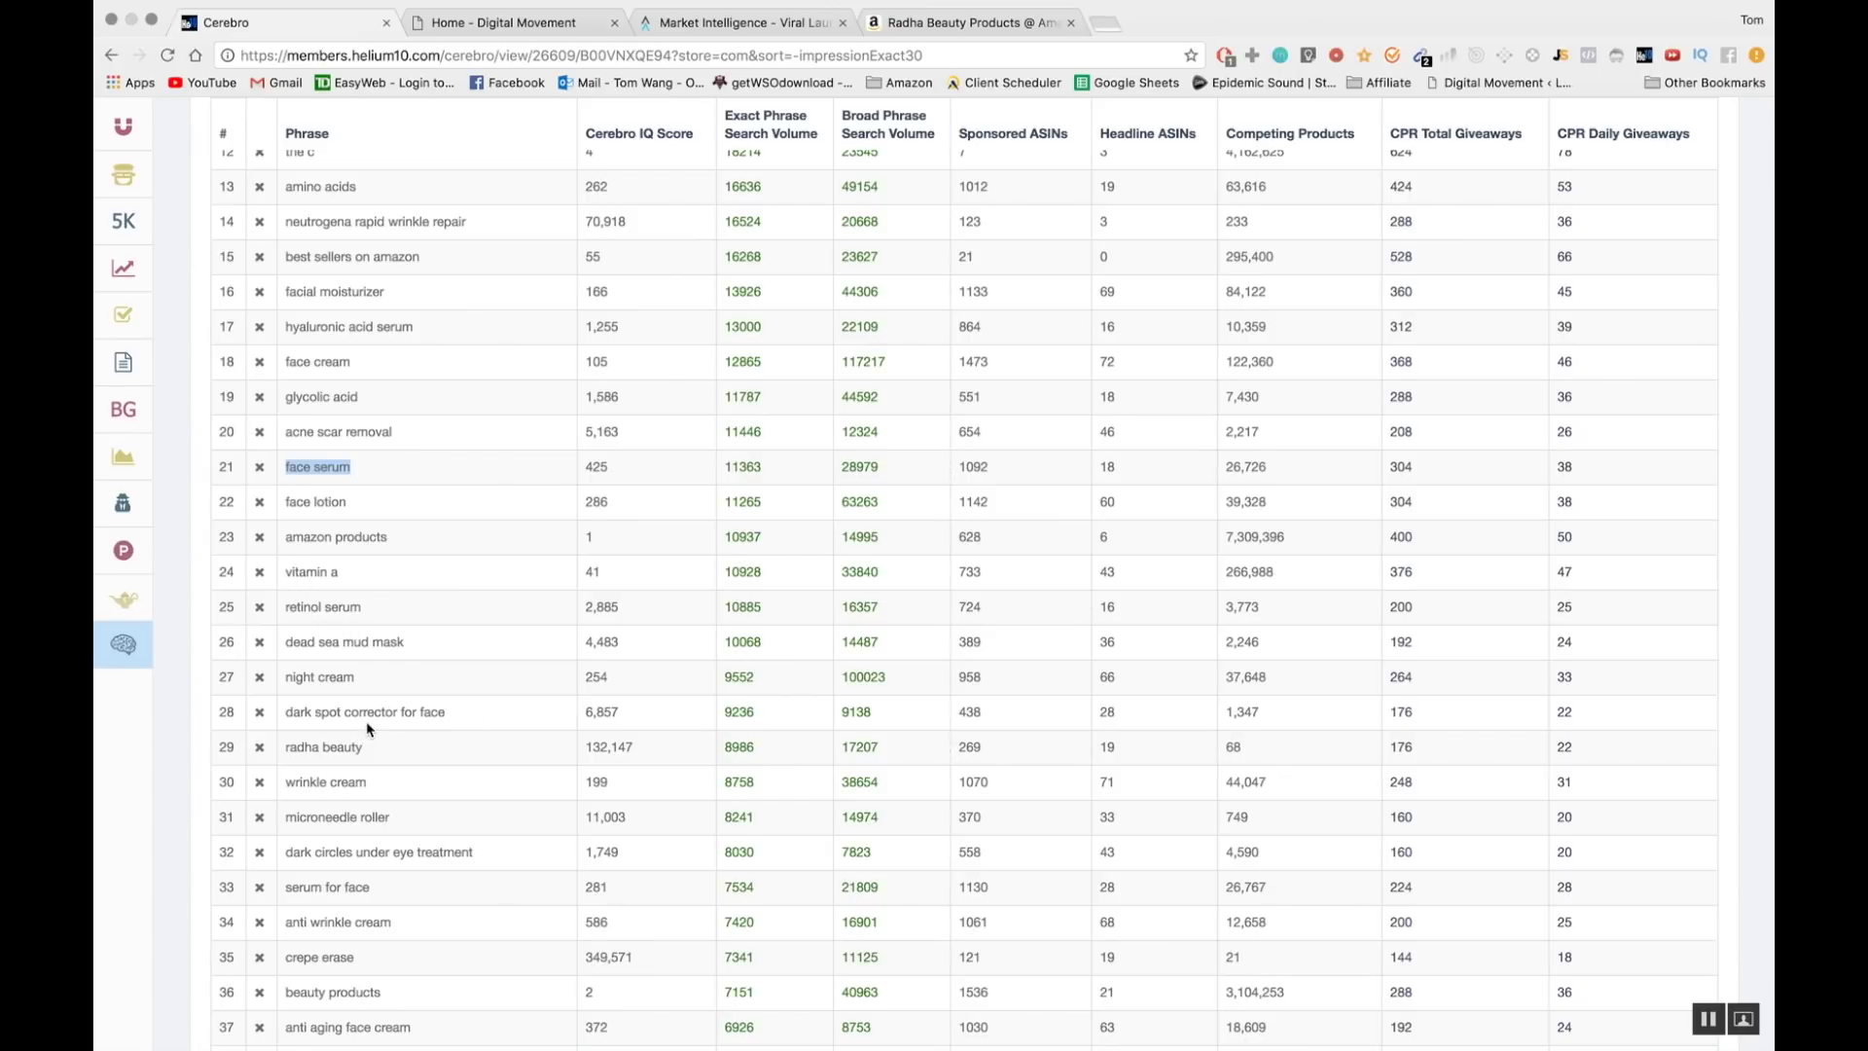
scroll(370, 725, down, 5)
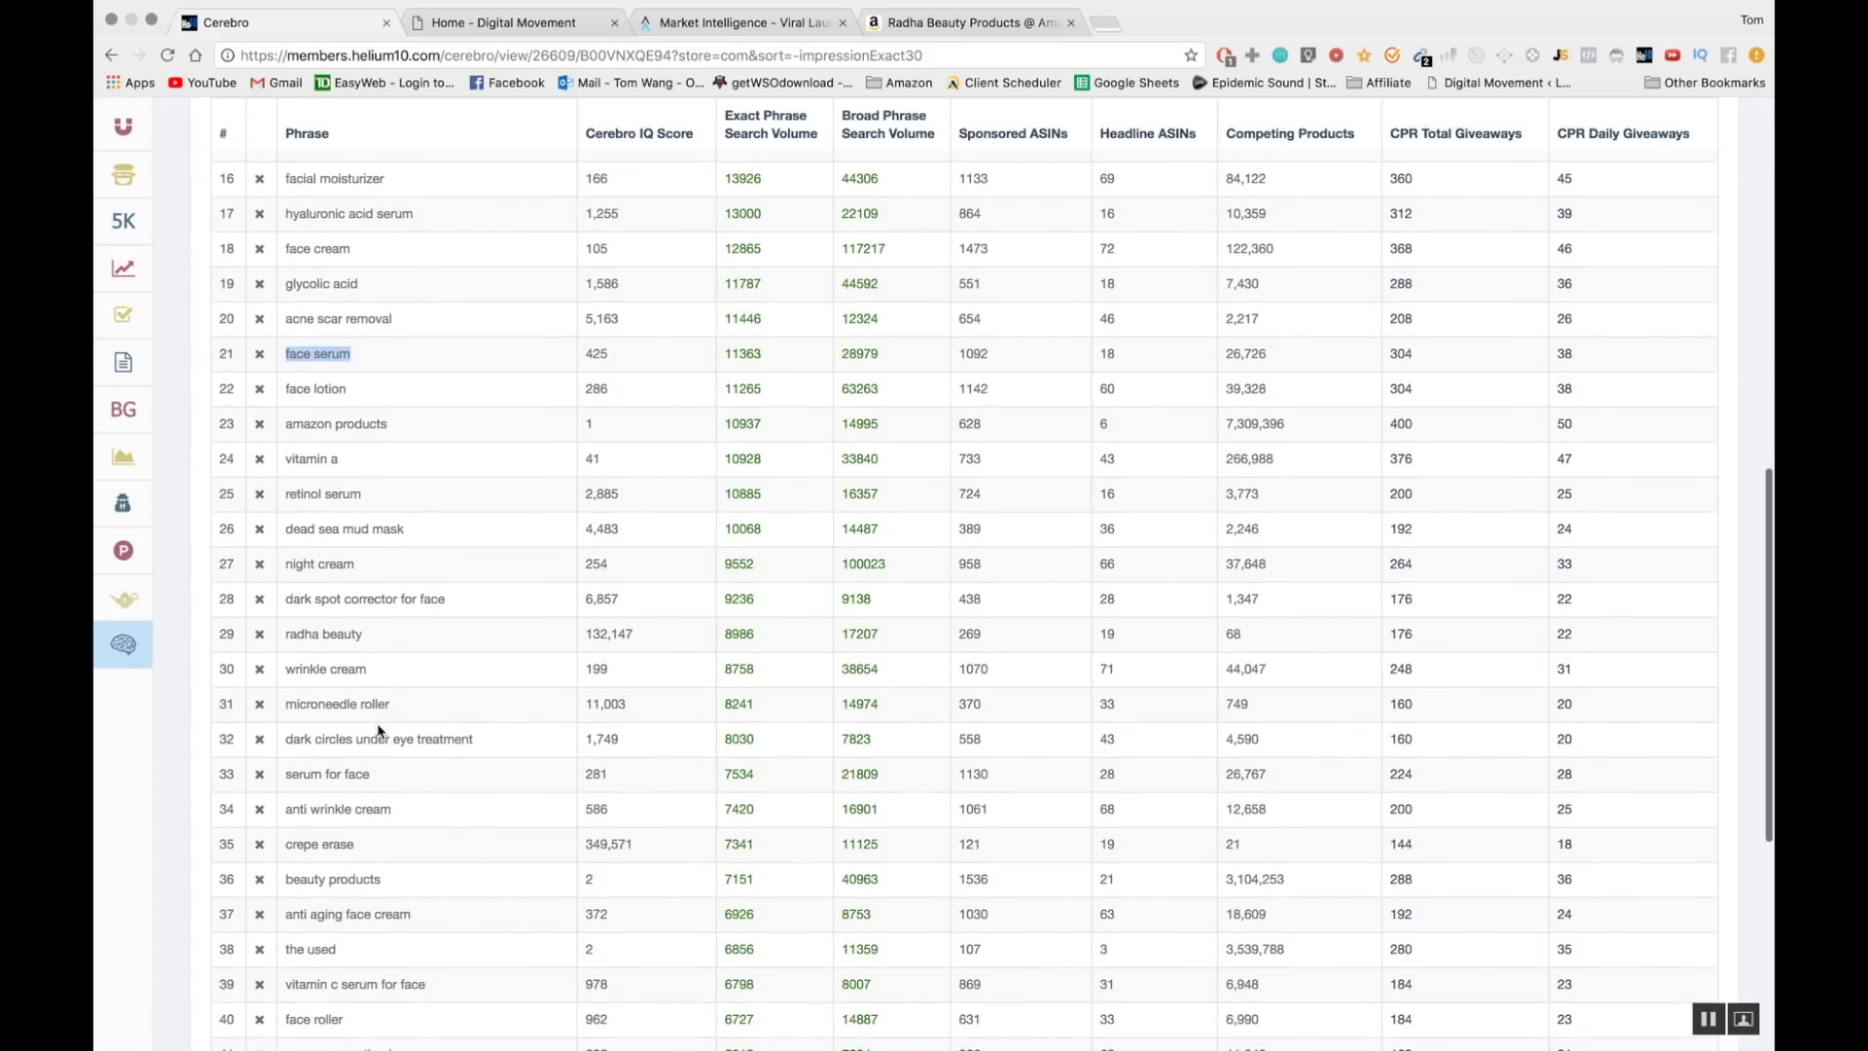
triple_click(316, 670)
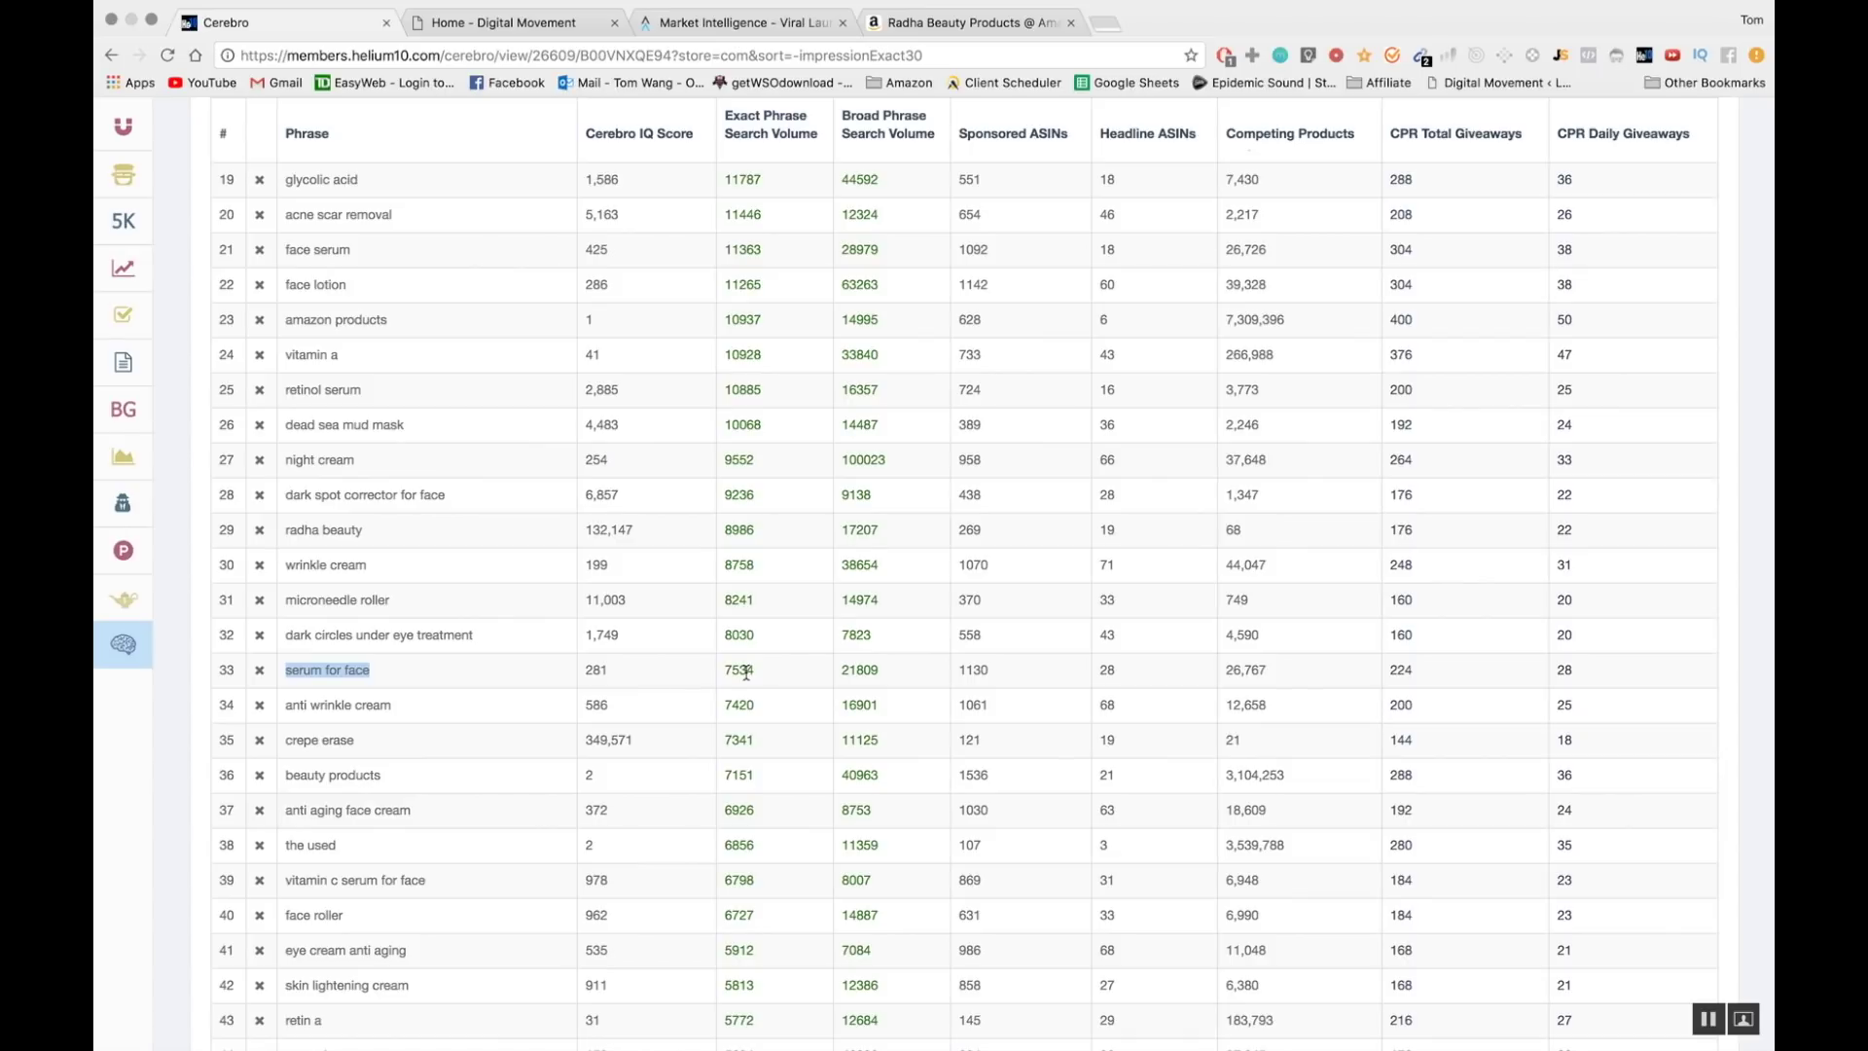
scroll(746, 672, down, 5)
drag(286, 848, 355, 847)
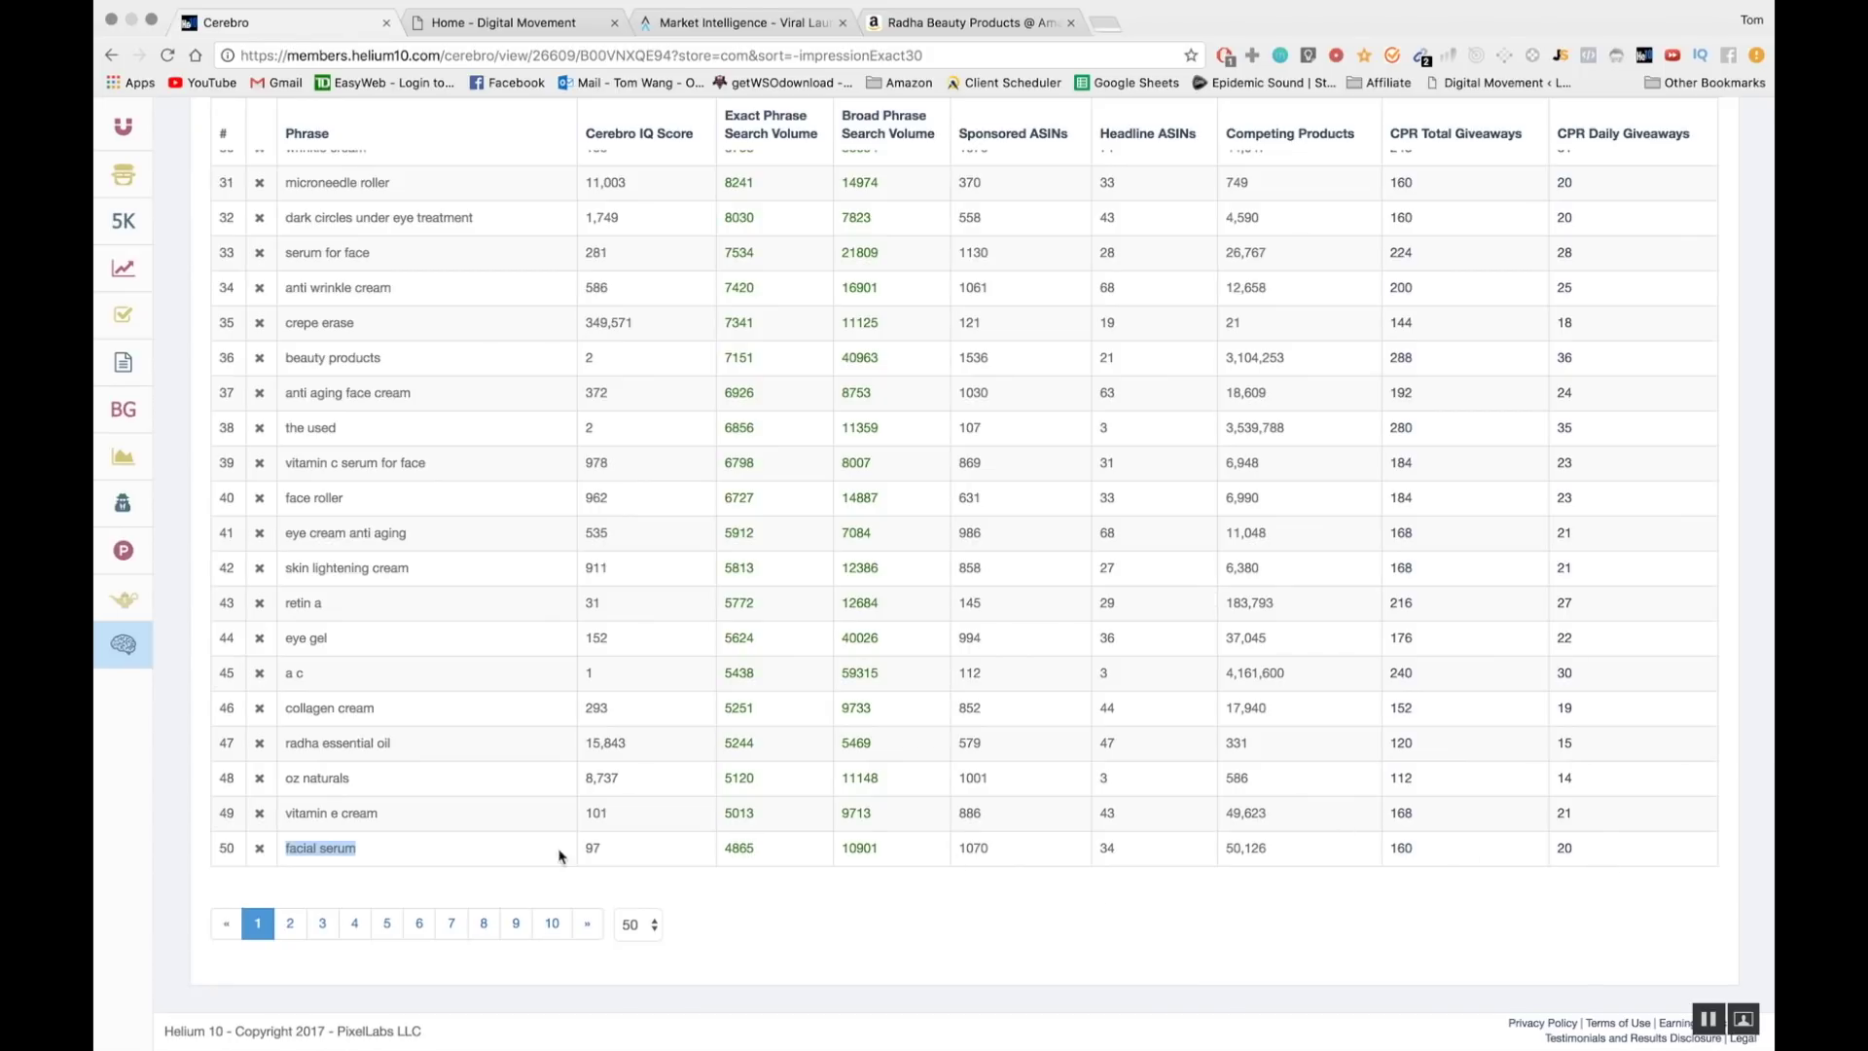
Review the first page's keywords once more, then open page 2 of the keyword results.
scroll(404, 896, up, 10)
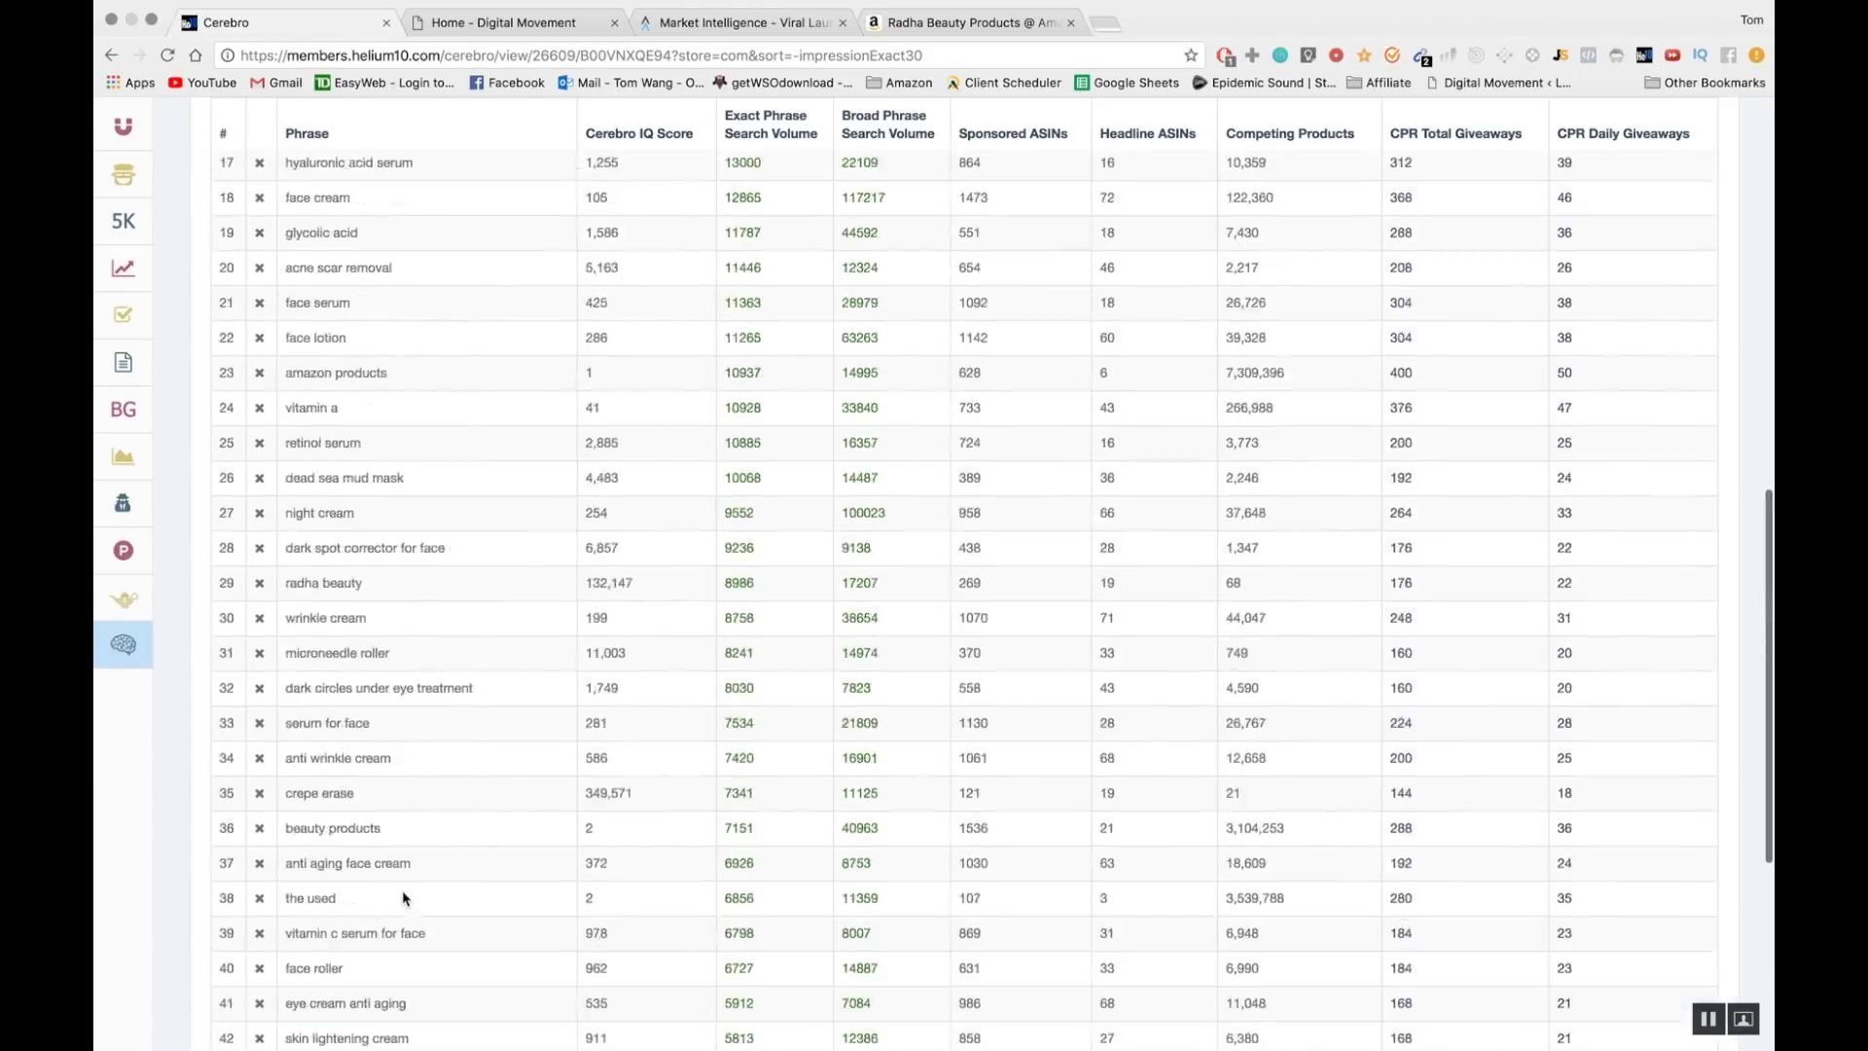
scroll(1512, 485, up, 4)
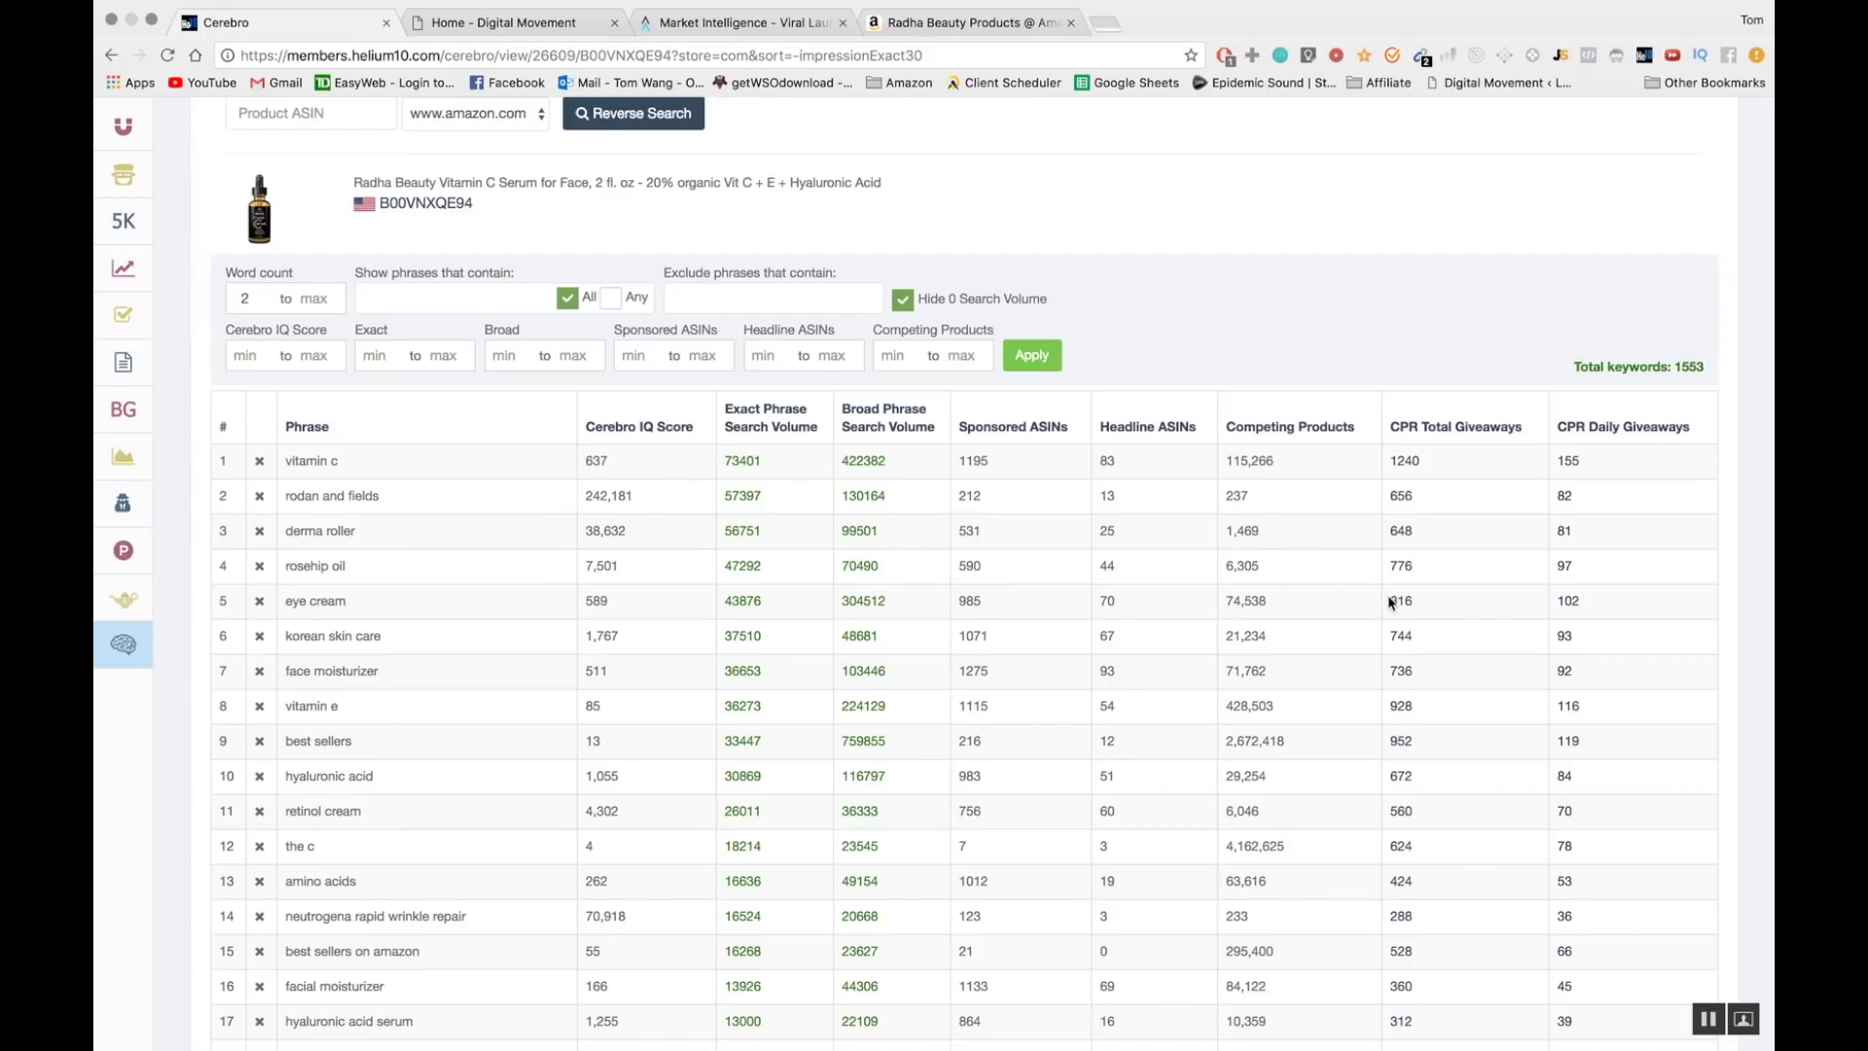
triple_click(360, 610)
scroll(1429, 605, up, 1)
scroll(1428, 603, down, 10)
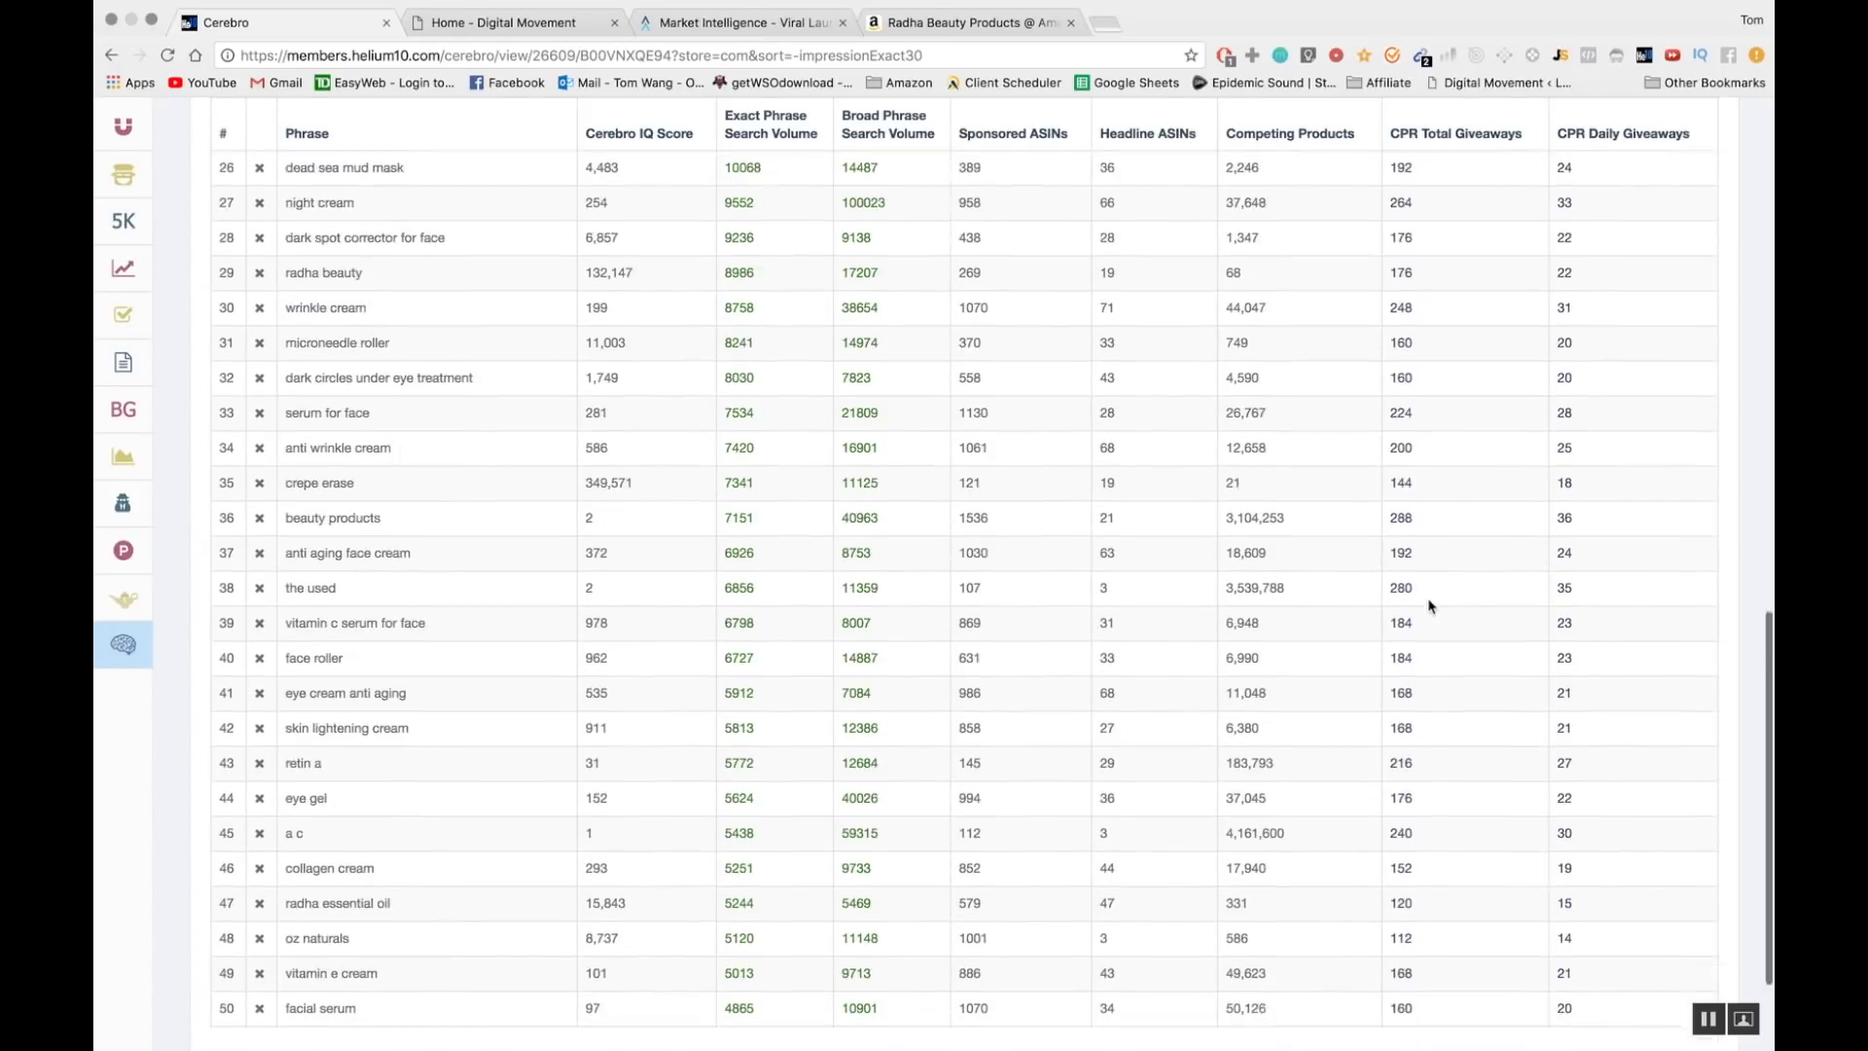
click(300, 971)
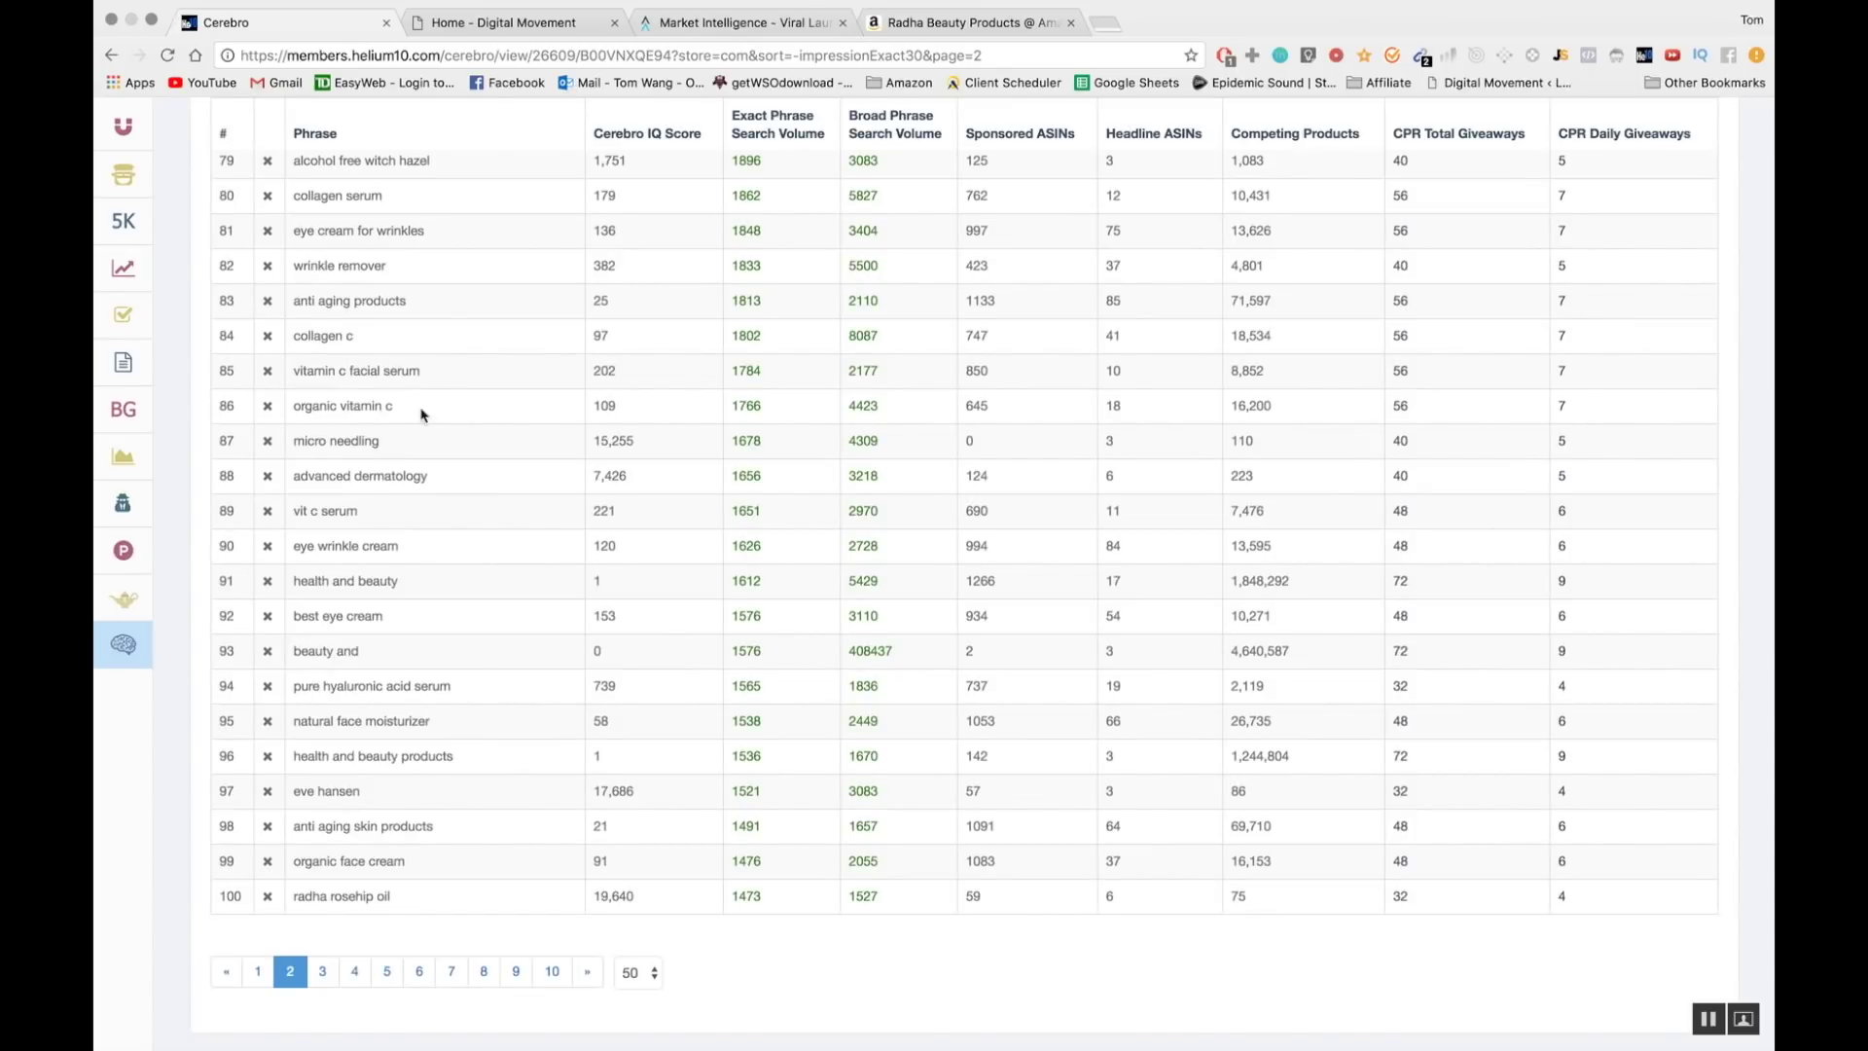
Examine the phrases on page 2 and their search volumes and CPR giveaway figures, briefly highlighting rows 80 to 100.
scroll(627, 657, down, 1)
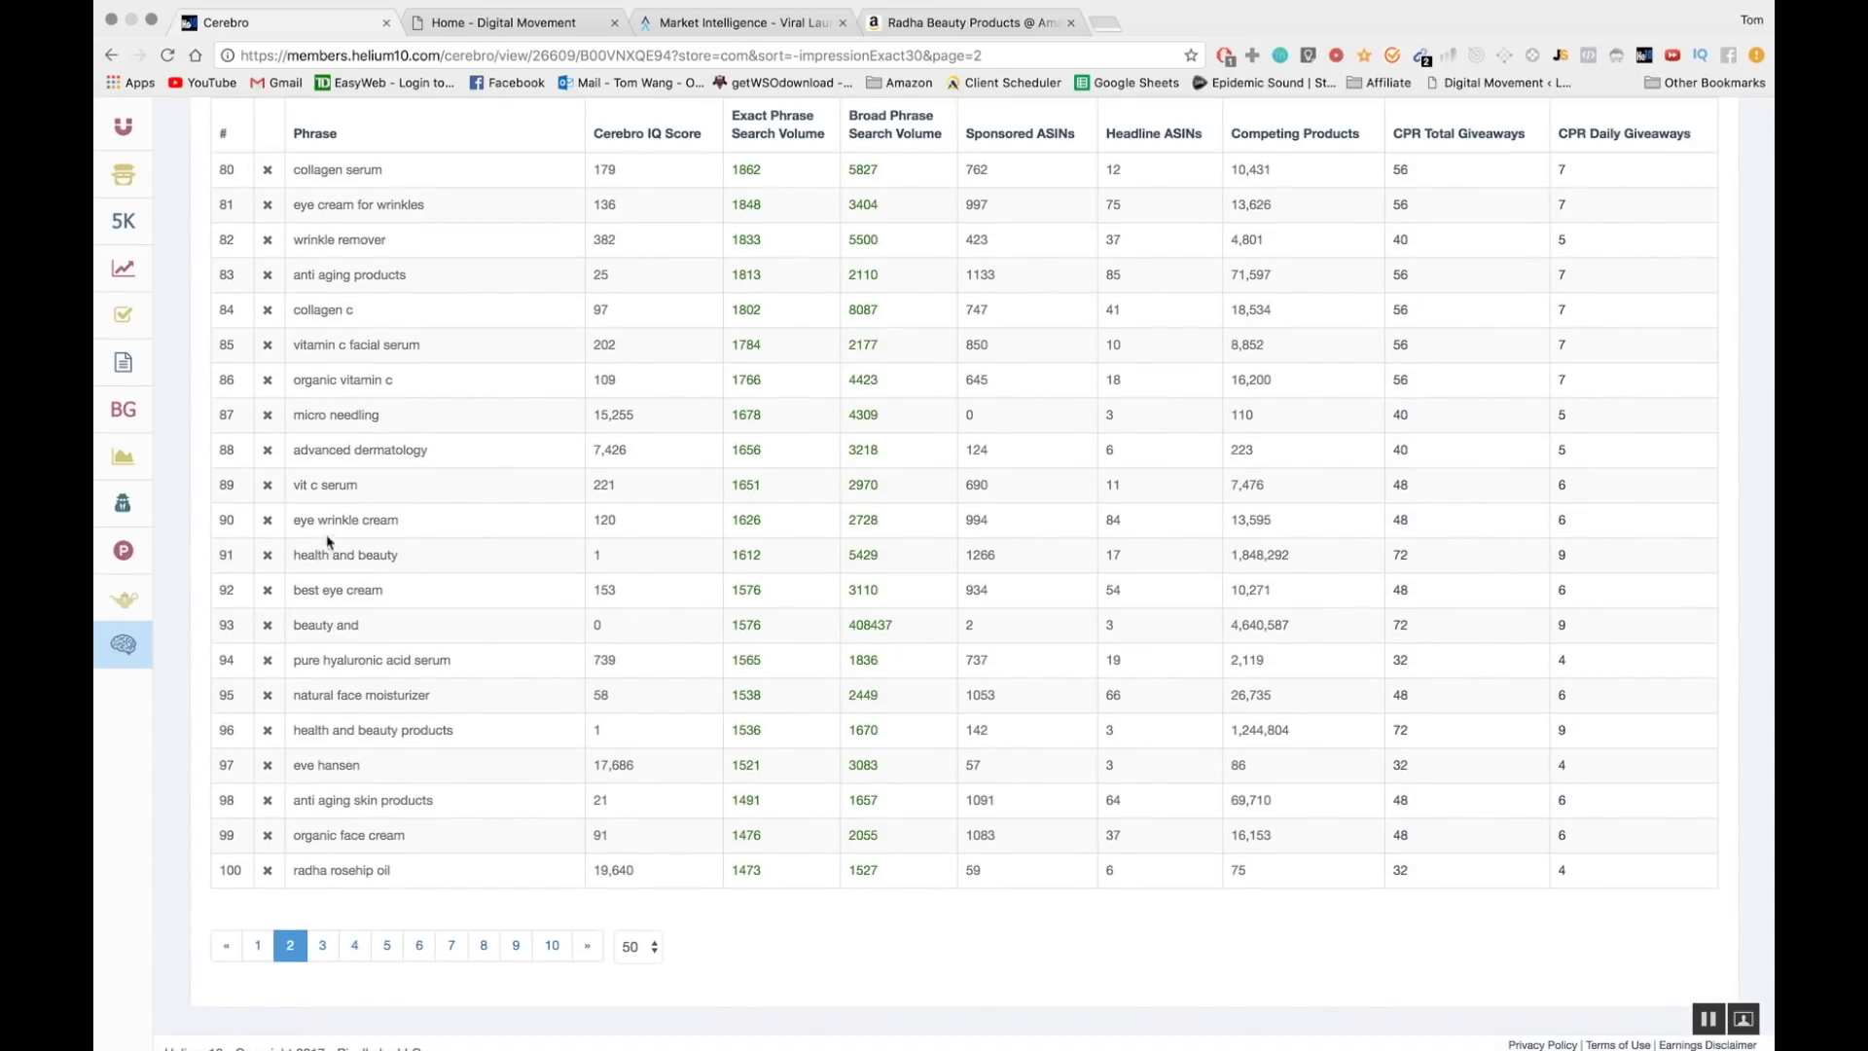
scroll(1588, 525, down, 1)
drag(418, 875, 298, 161)
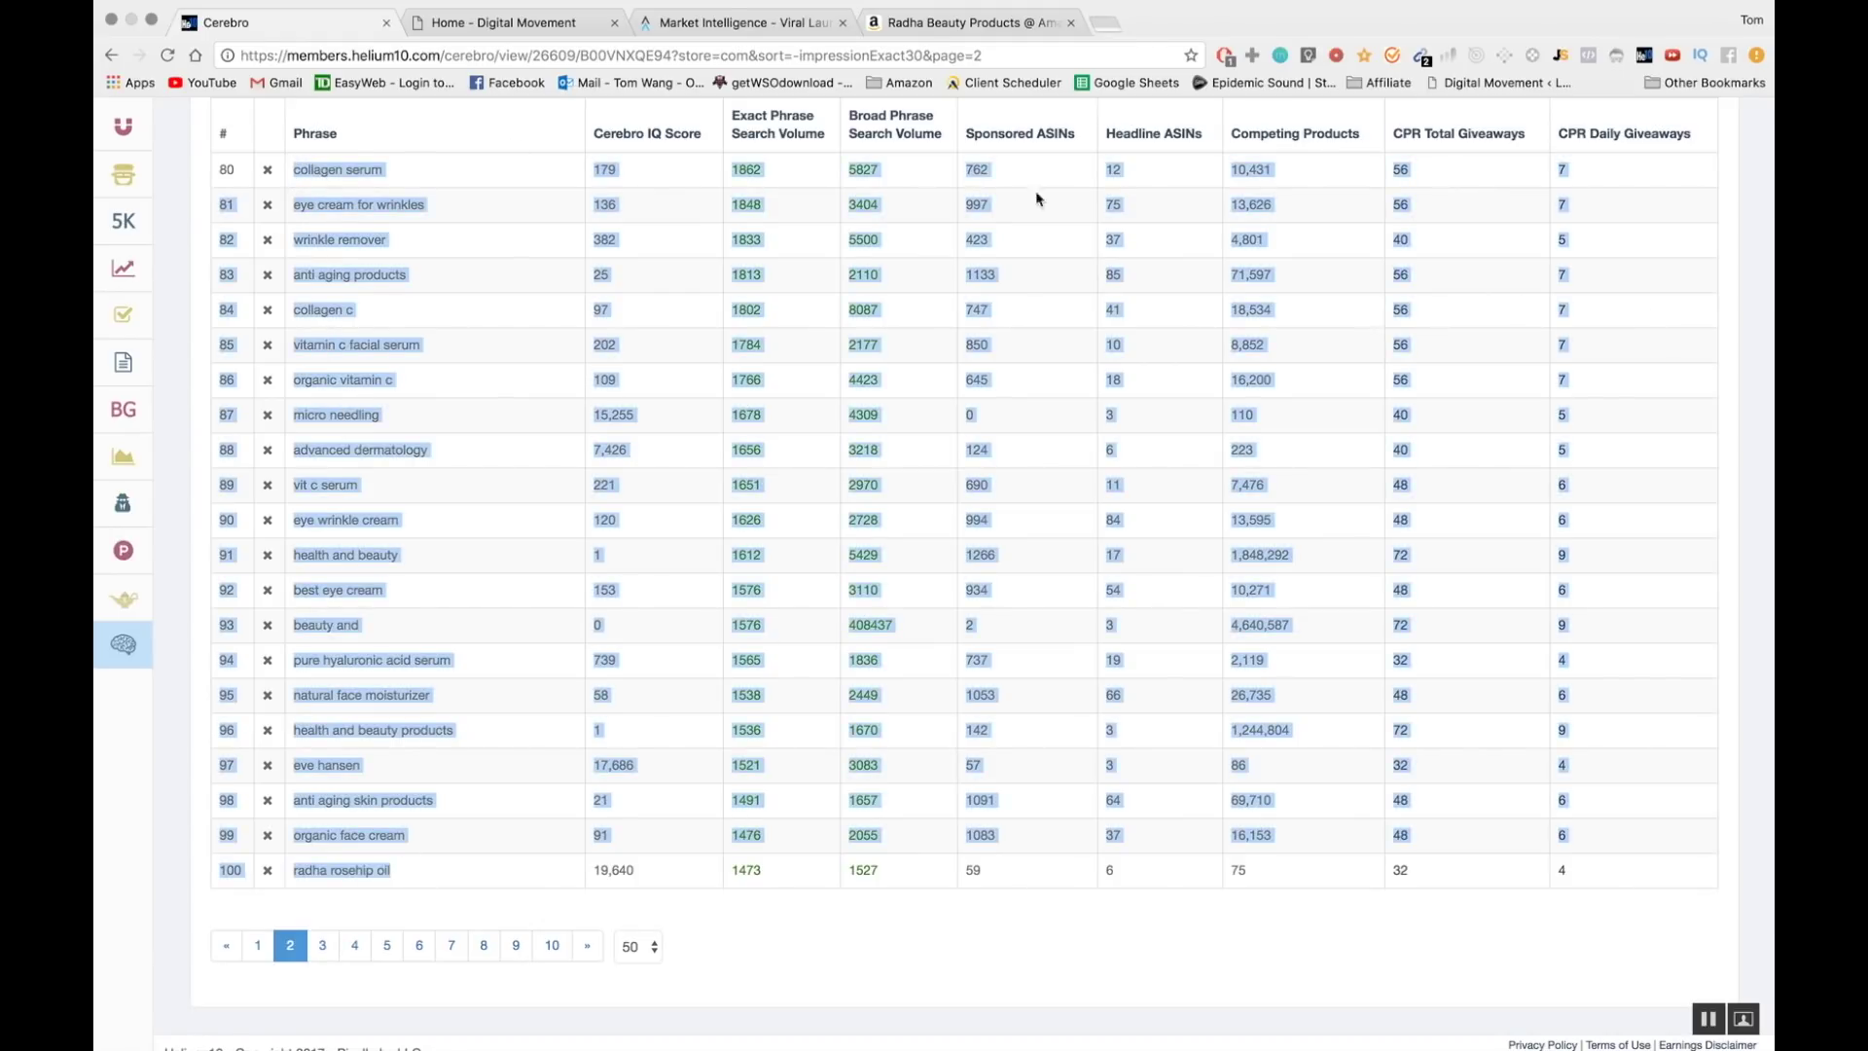
click(806, 203)
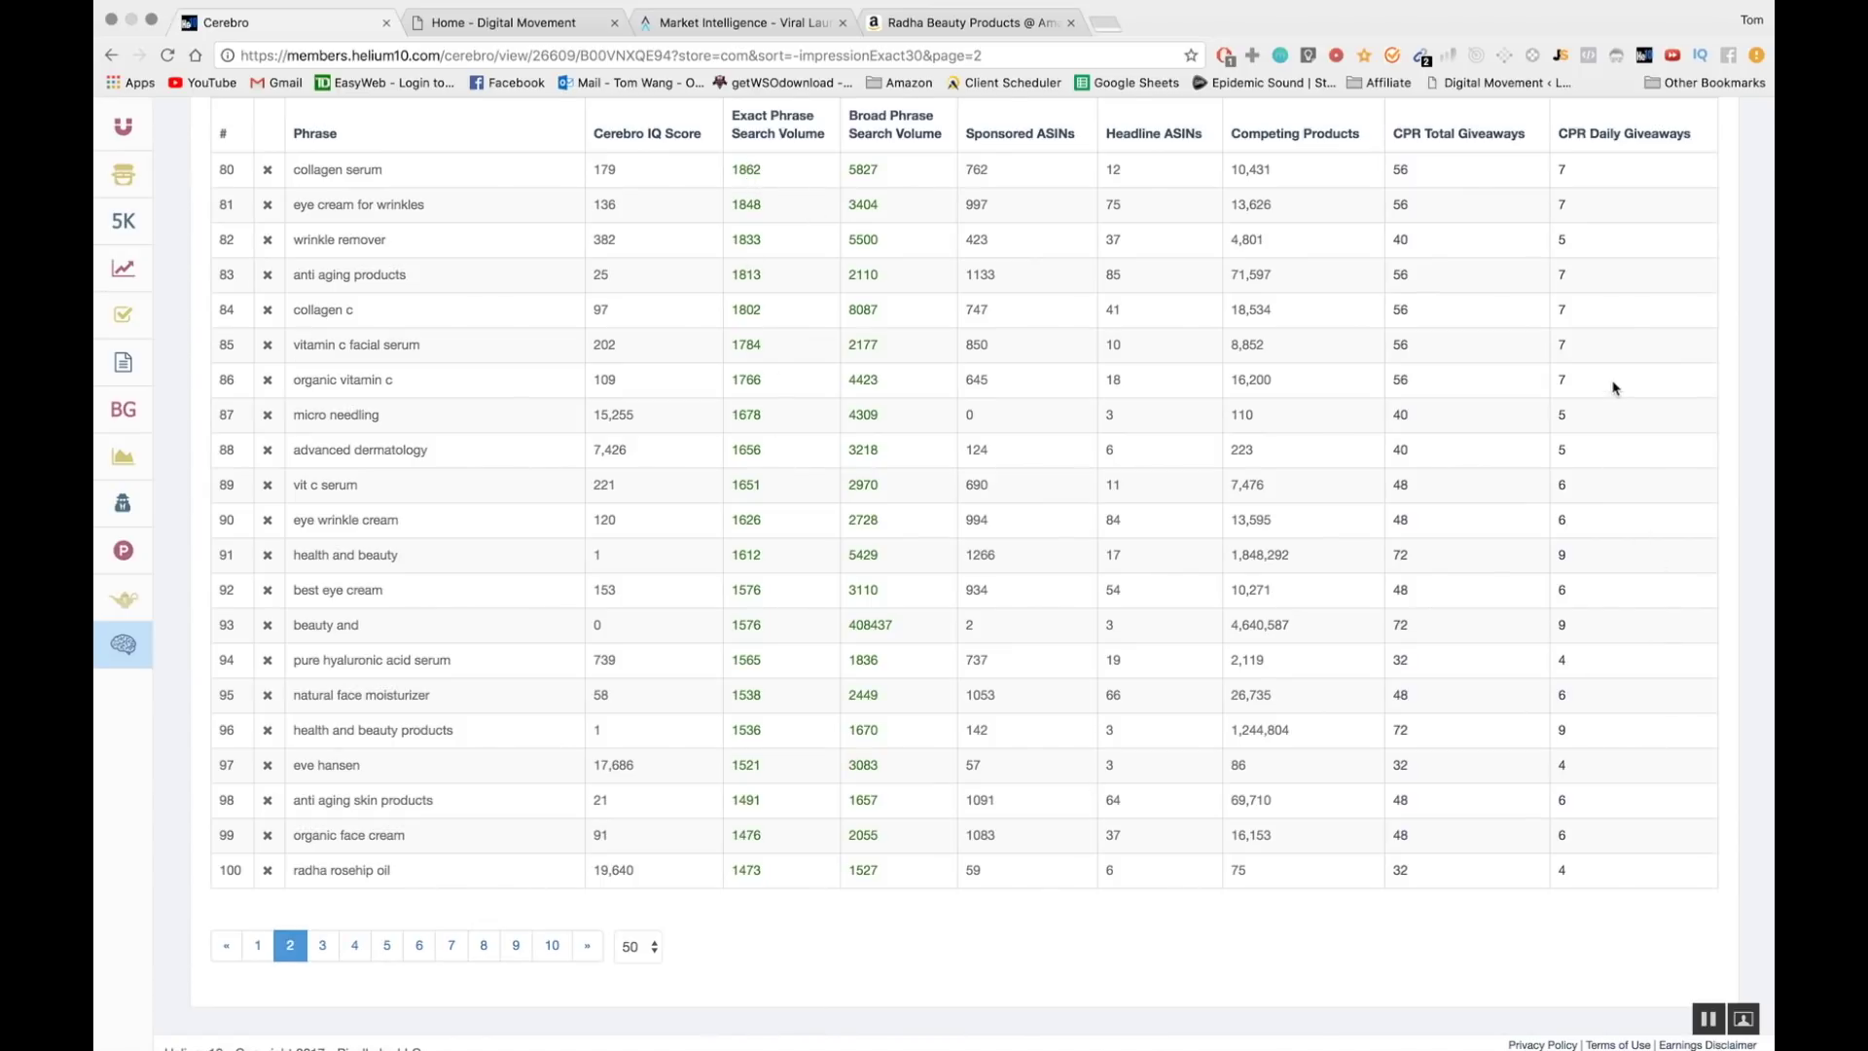
scroll(1560, 533, up, 2)
scroll(1557, 533, up, 15)
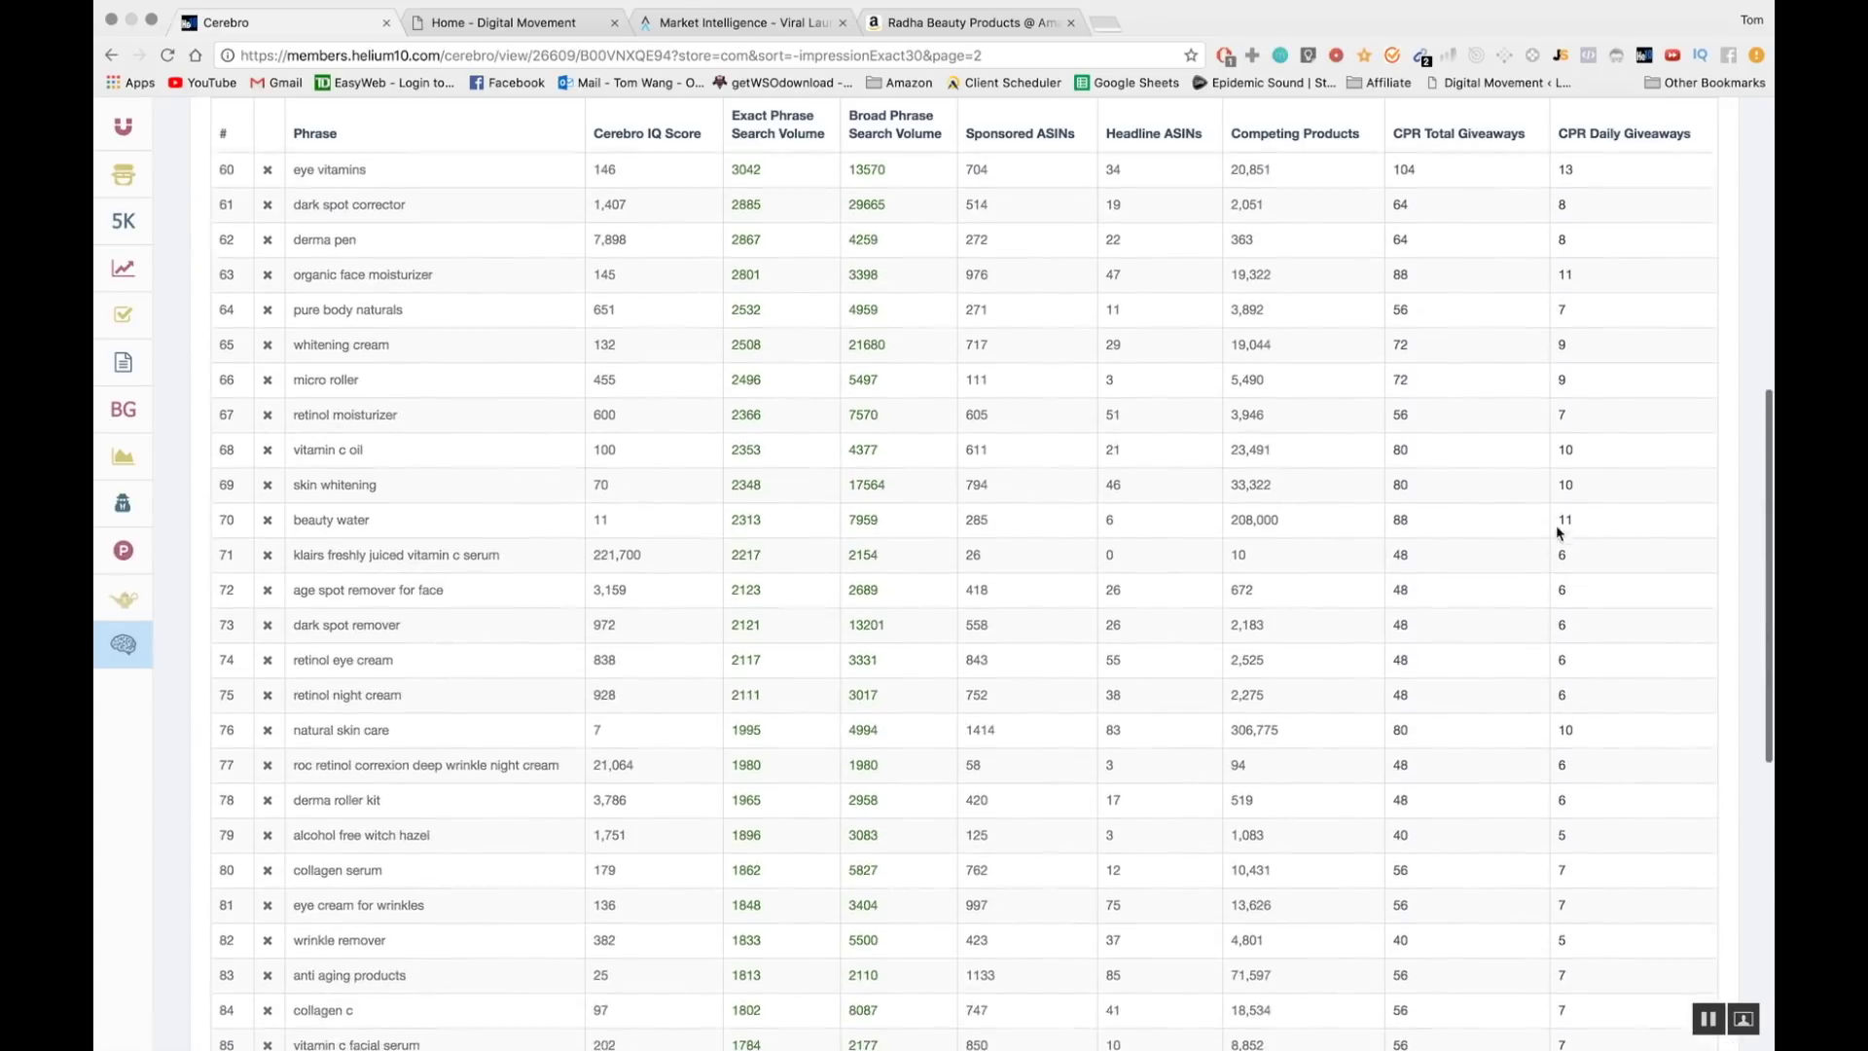
scroll(1556, 524, down, 5)
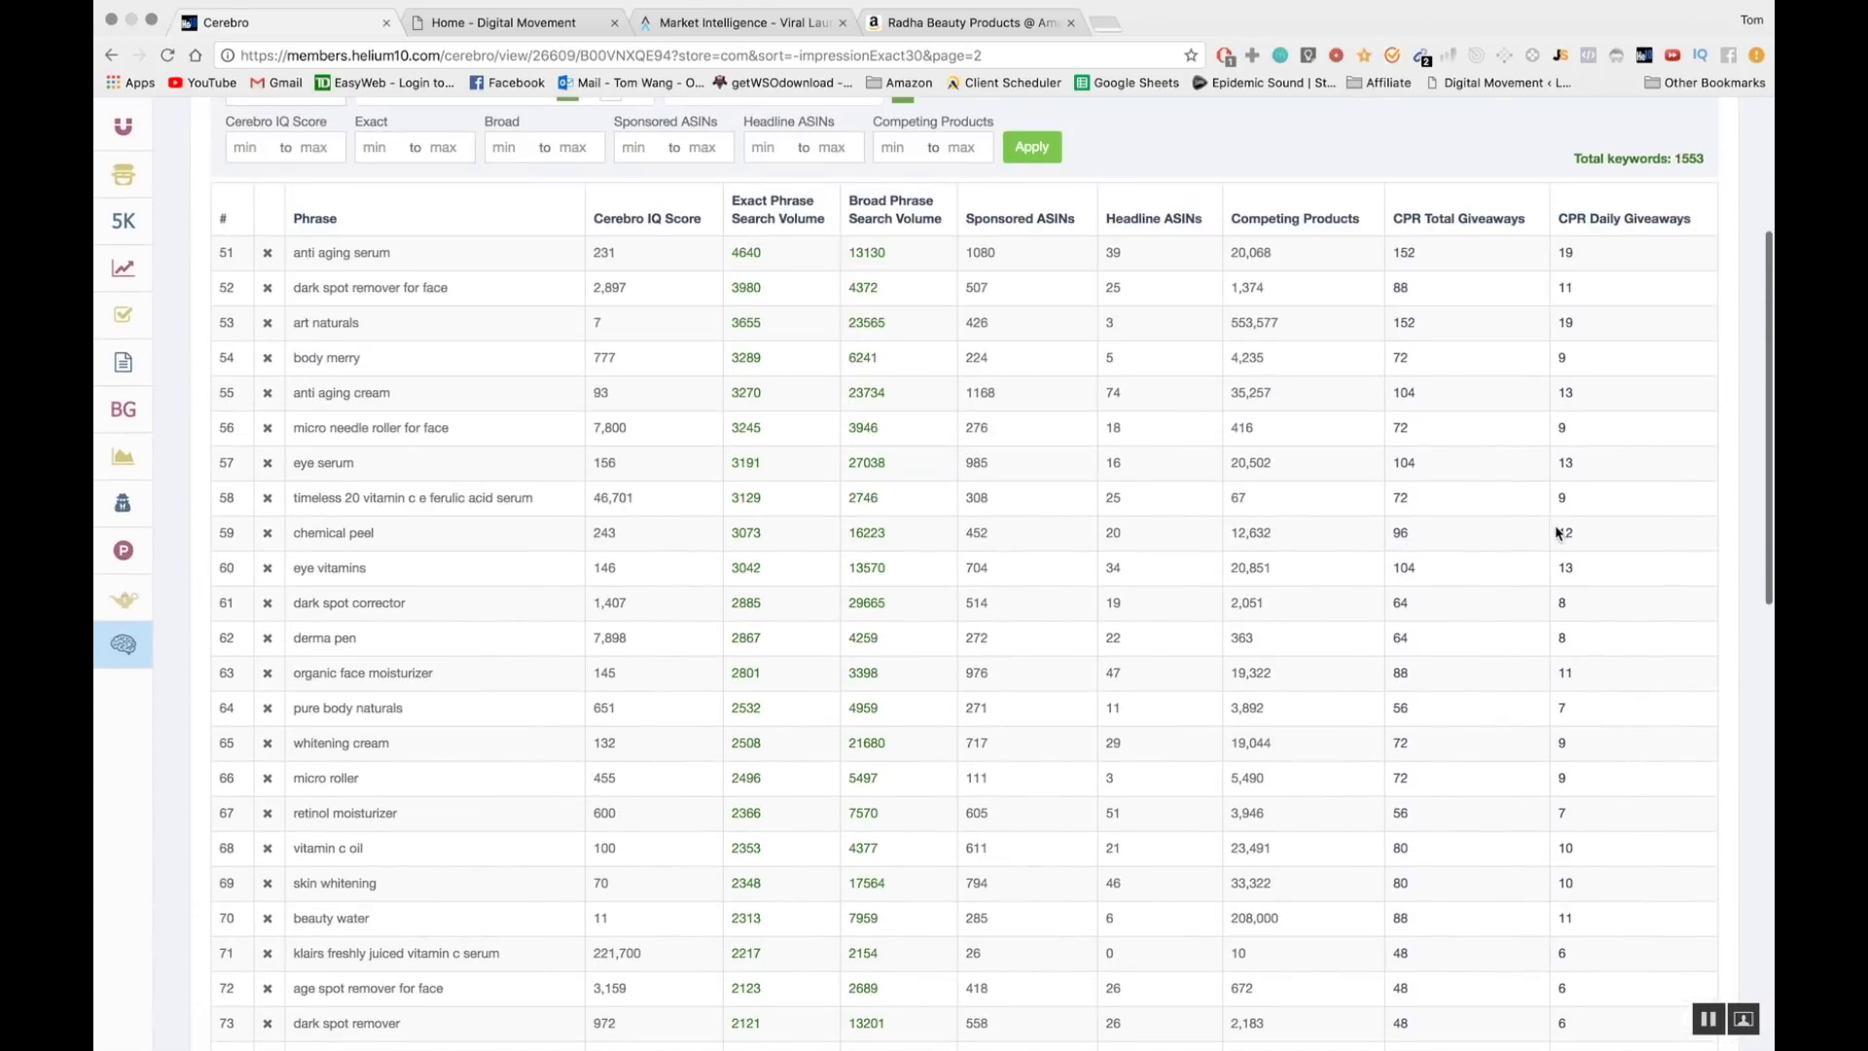
scroll(882, 498, up, 2)
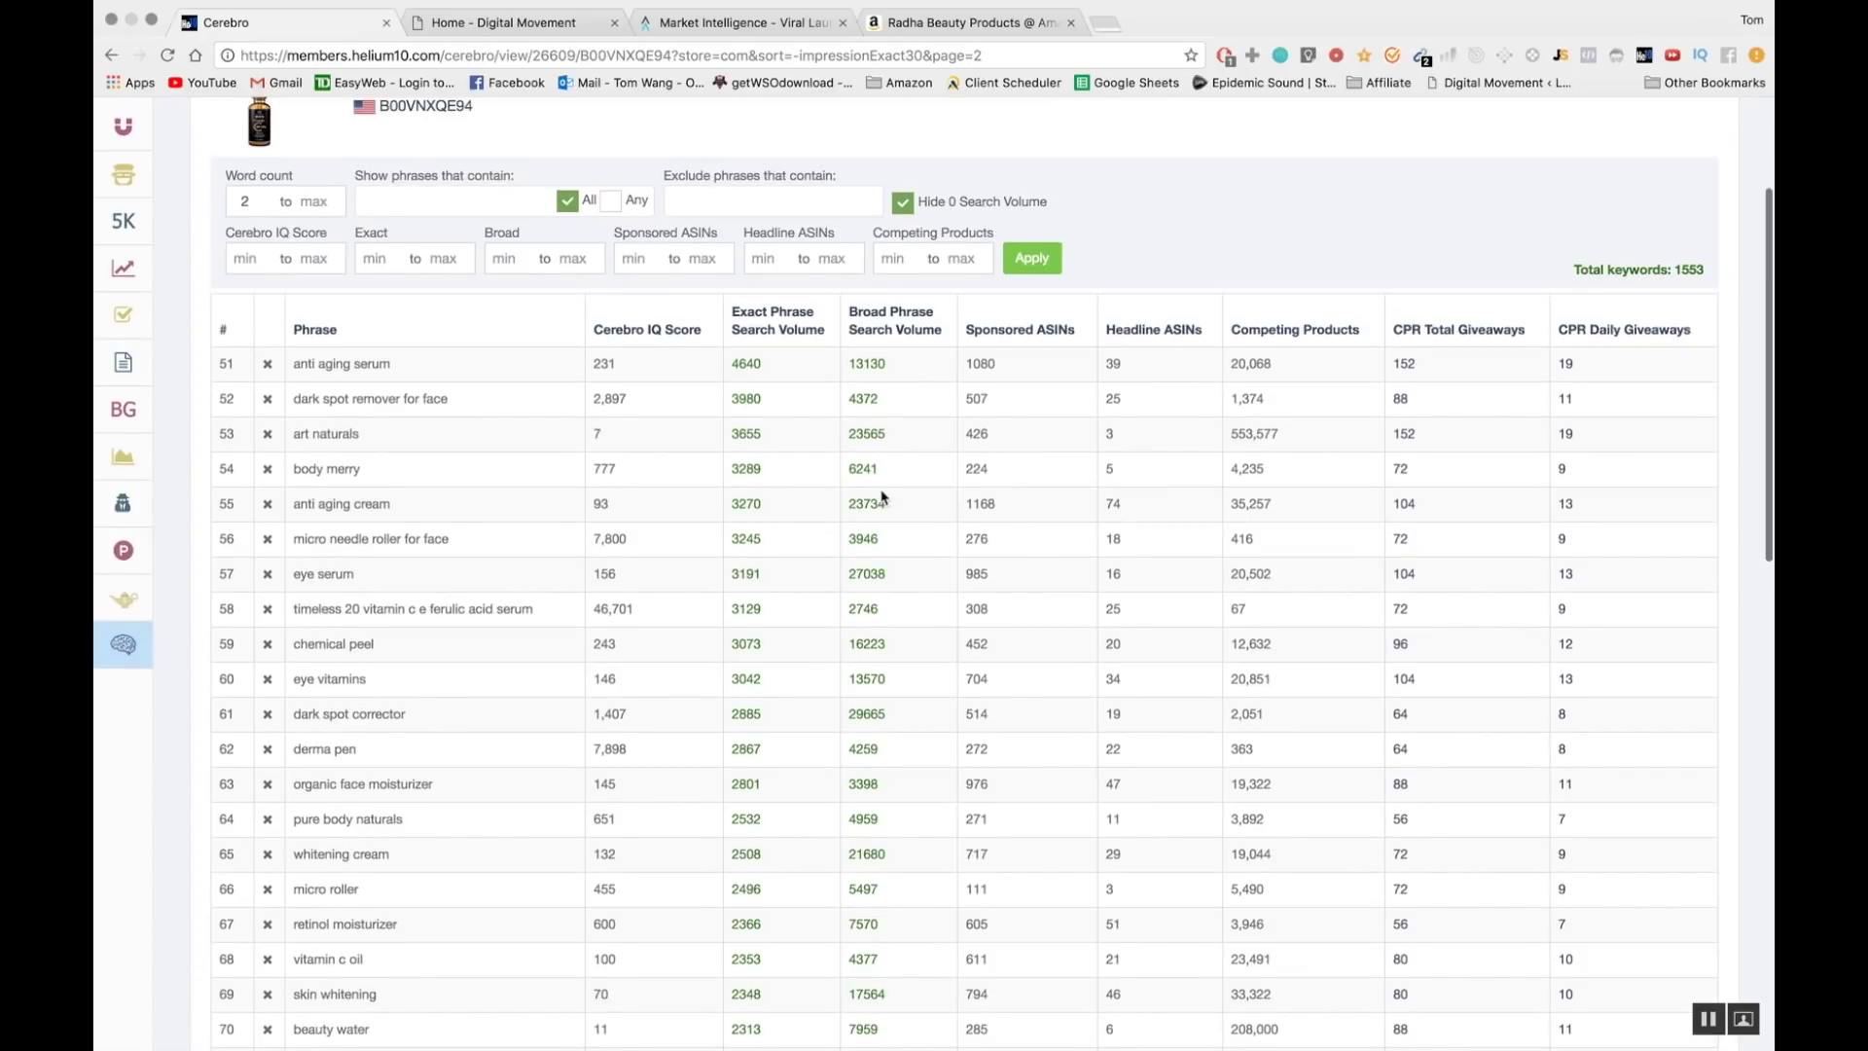